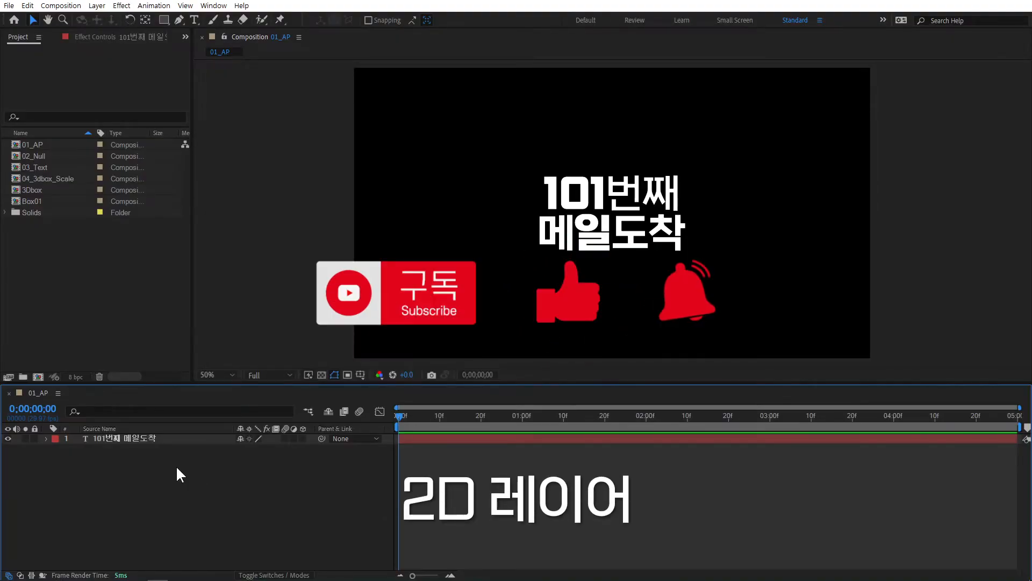
# Try enlarging the 2D text layer in 01_AP to 125% scale and undo the change.
pyautogui.click(133, 439)
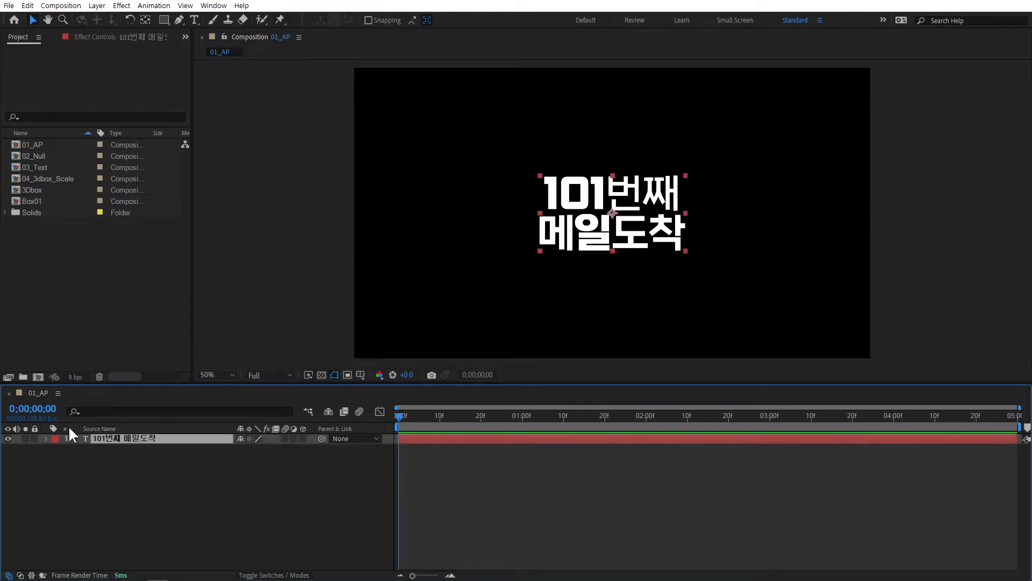
pyautogui.press('s')
pyautogui.moveTo(278, 450)
pyautogui.mouseDown()
pyautogui.moveTo(301, 450)
pyautogui.moveTo(266, 463)
pyautogui.mouseUp()
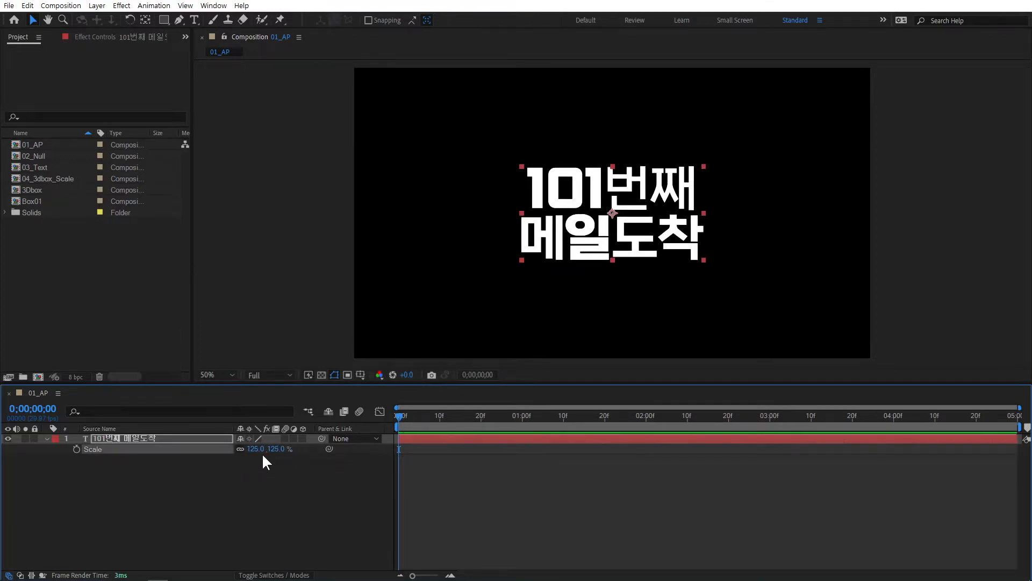
pyautogui.hotkey('ctrl', 'z')
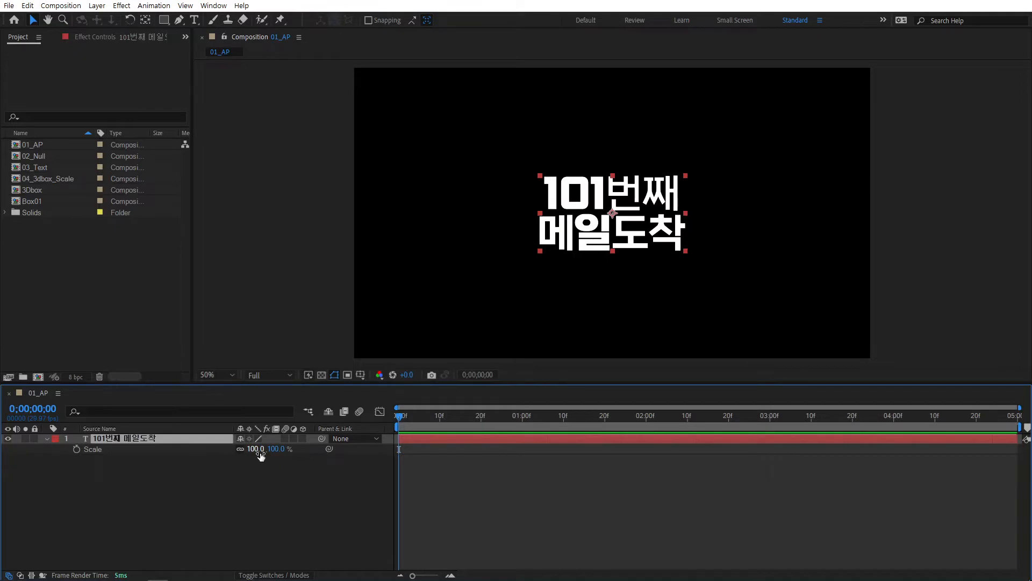
# Make the text layer 3D, try reducing only its Z scale, and set that Z scale back to 100%.
pyautogui.click(303, 438)
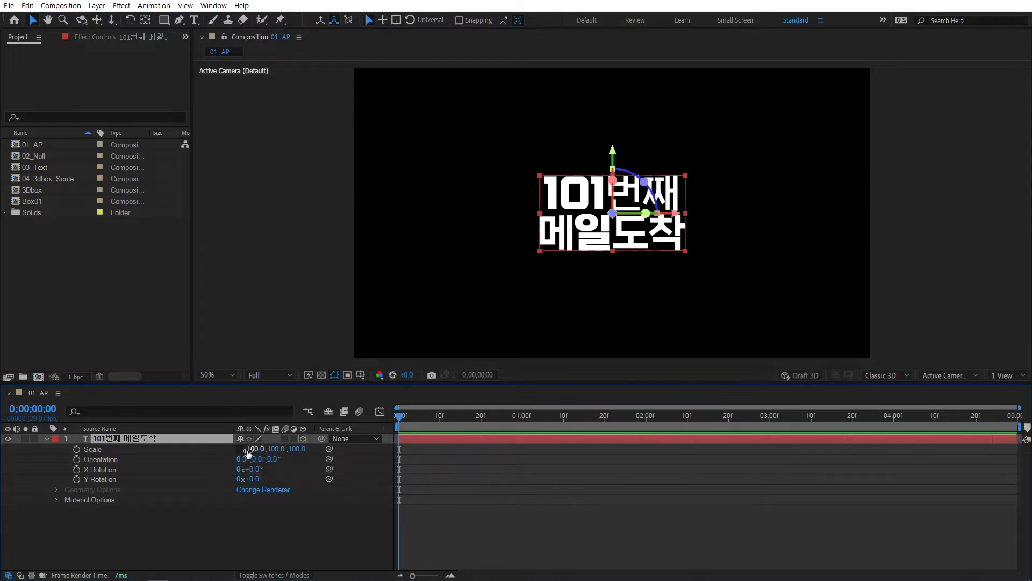
pyautogui.moveTo(296, 449)
pyautogui.mouseDown()
pyautogui.moveTo(414, 451)
pyautogui.moveTo(287, 456)
pyautogui.mouseUp()
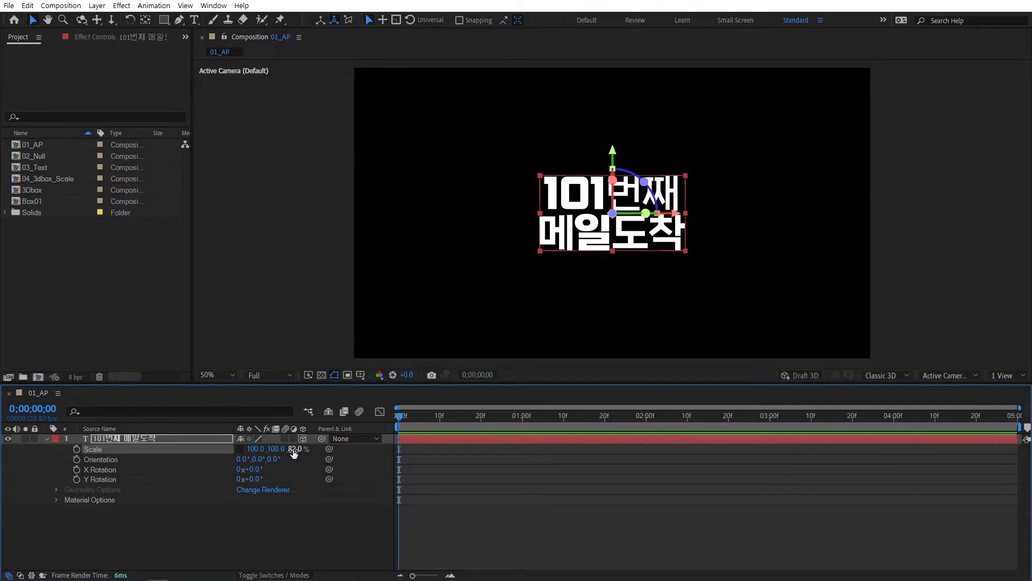
pyautogui.click(294, 449)
pyautogui.write('11')
pyautogui.write('00')
pyautogui.press('Return')
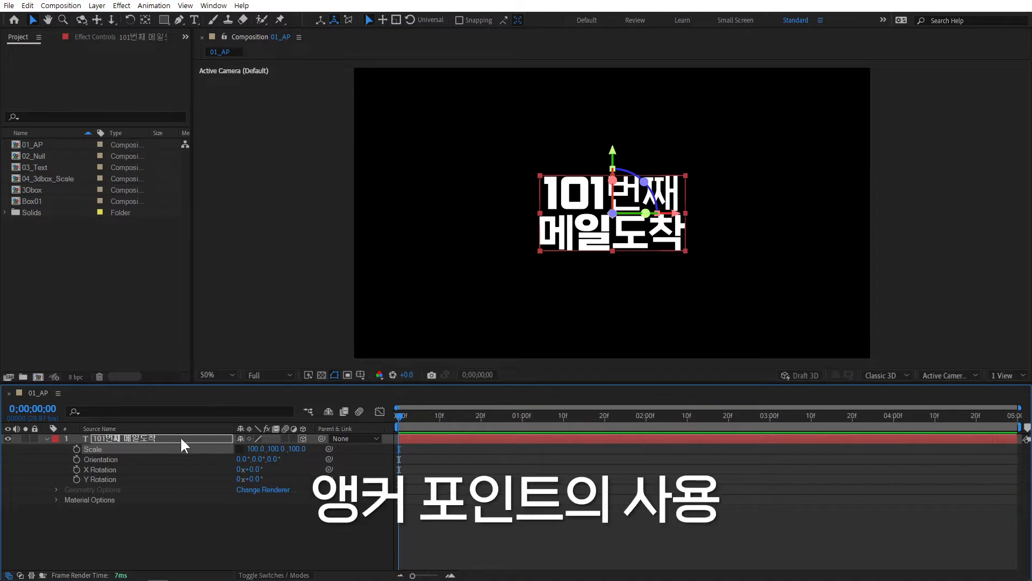
# Try shifting the text layer's anchor point to Z -230 and undo the change.
pyautogui.click(159, 441)
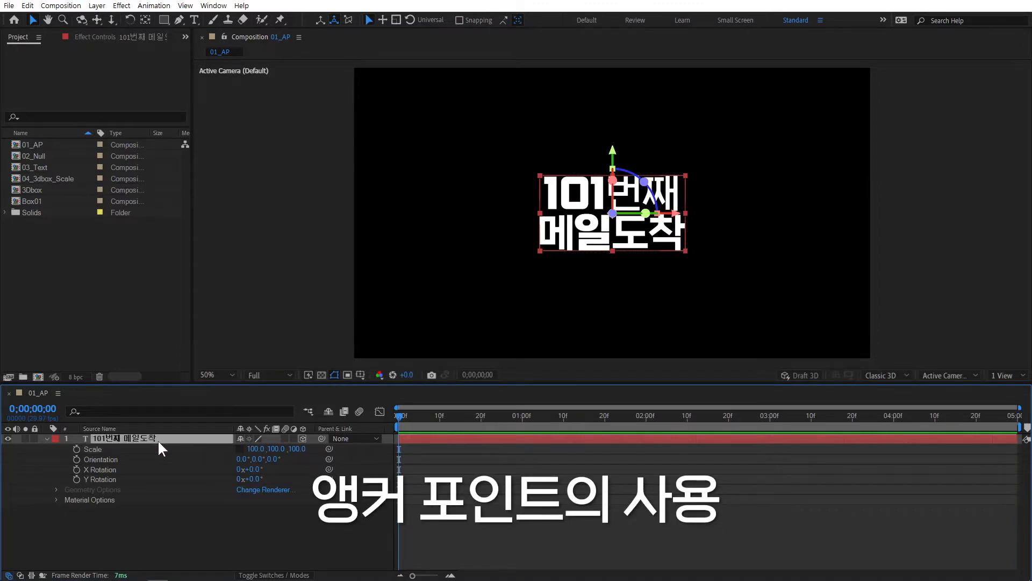
pyautogui.press('a')
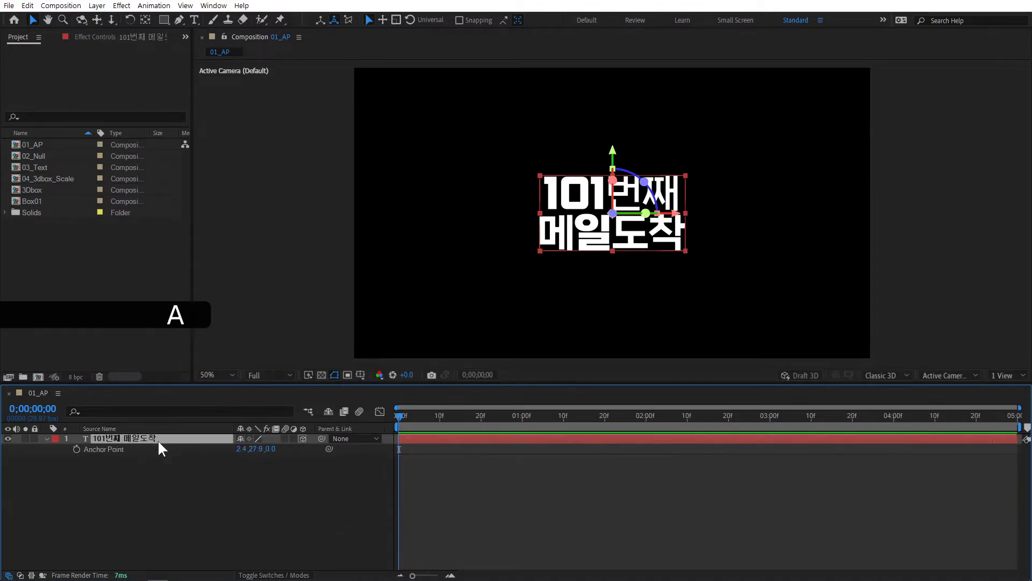
pyautogui.click(111, 449)
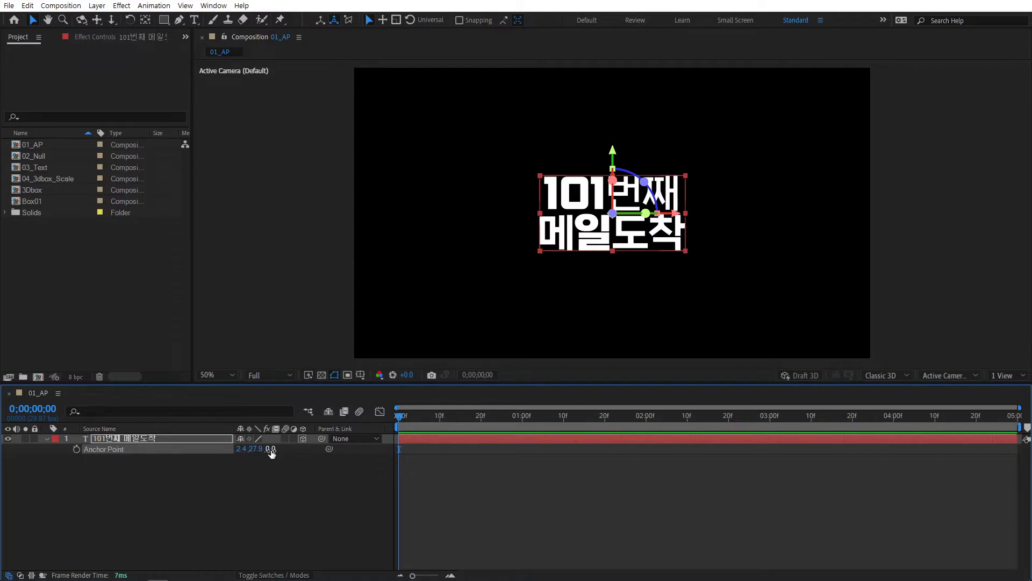
pyautogui.moveTo(271, 453); pyautogui.dragTo(156, 471)
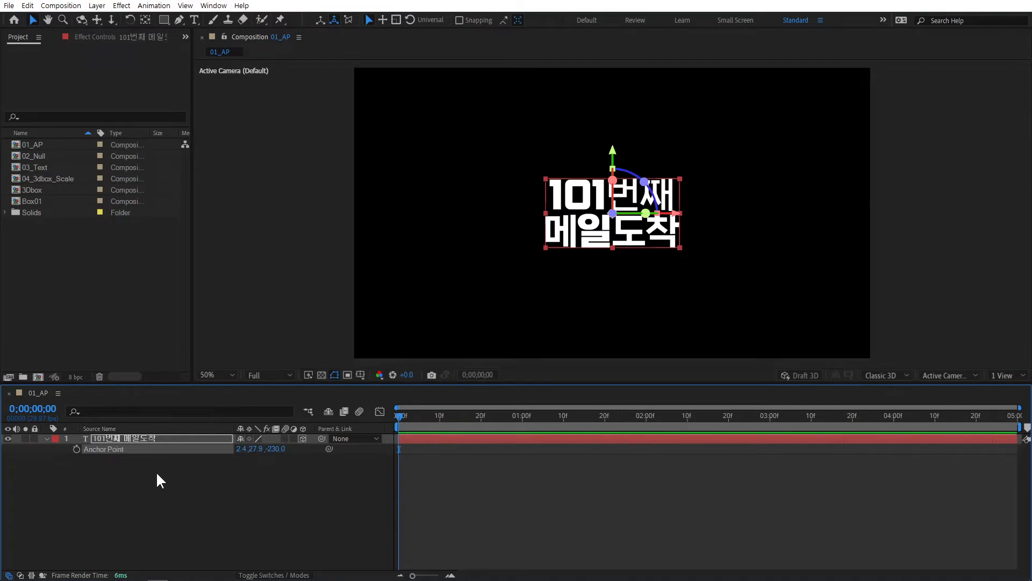
pyautogui.hotkey('ctrl', 'z')
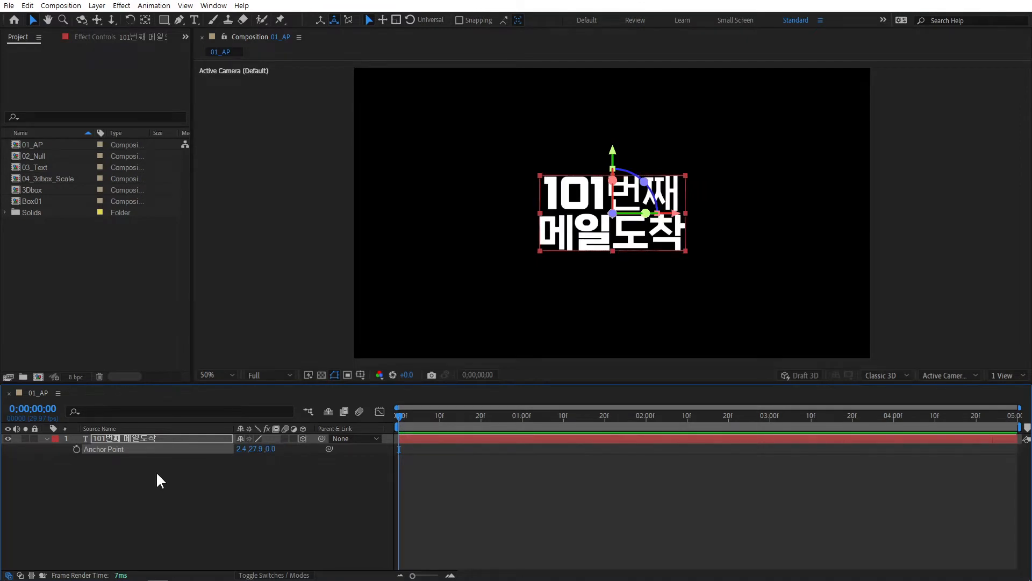
# Show the composition from Custom View 1 at 100% magnification.
pyautogui.click(961, 374)
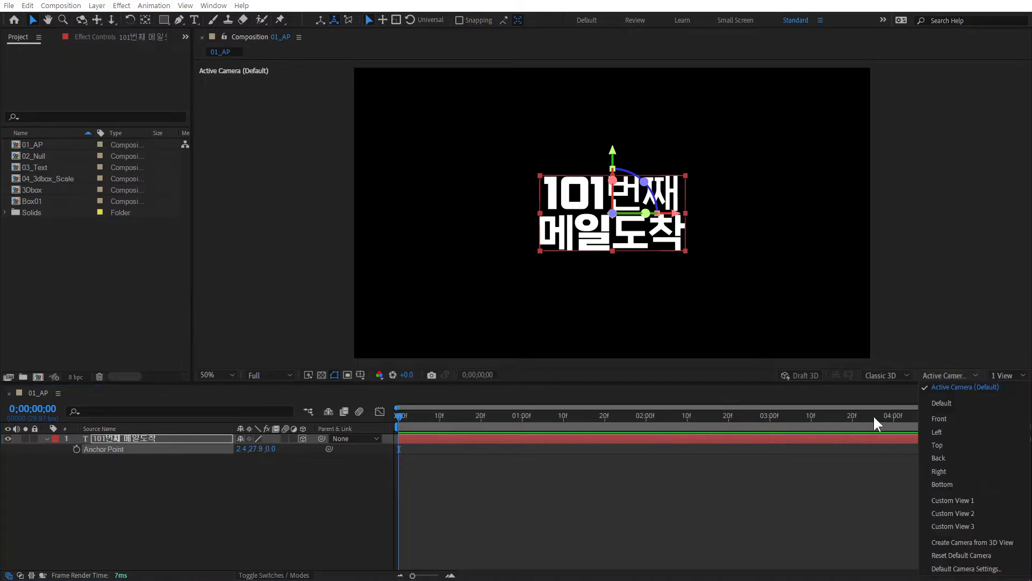
pyautogui.click(952, 500)
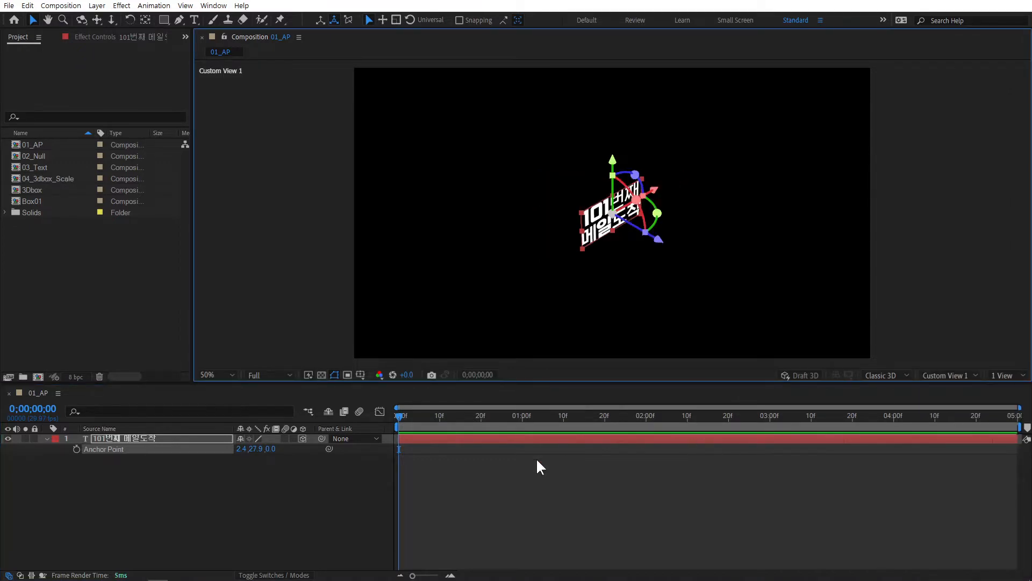
pyautogui.press('/')
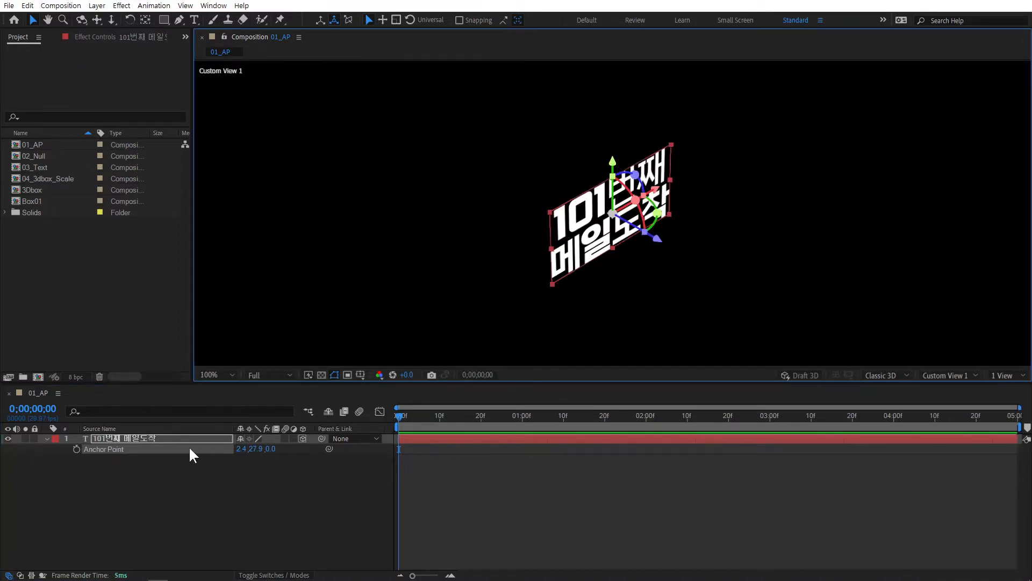
# Set the text layer's anchor point Z to 162 and raise only its Z scale above 100%.
pyautogui.moveTo(270, 449); pyautogui.dragTo(292, 486)
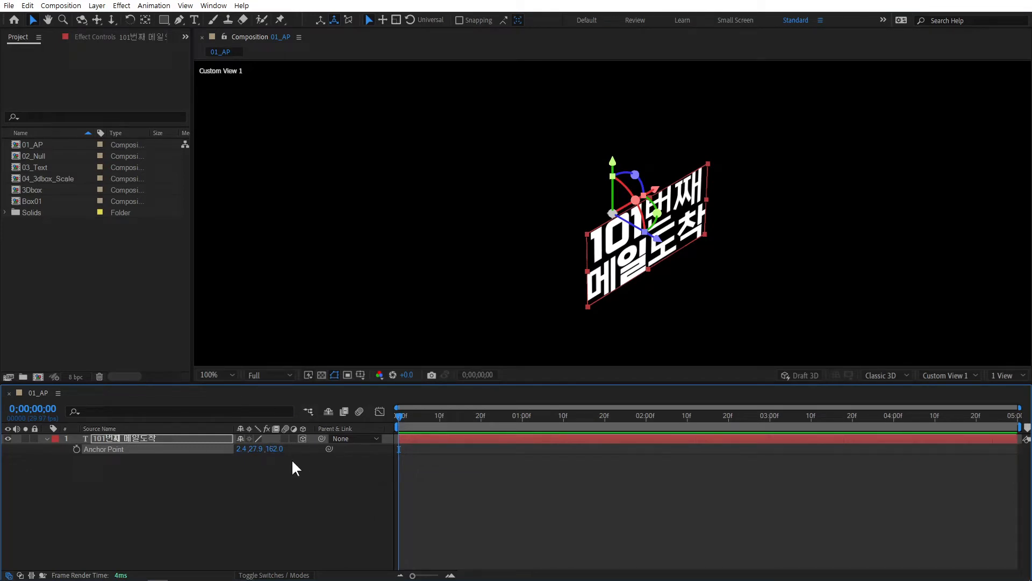
pyautogui.hotkey('shift', 's')
pyautogui.moveTo(297, 464); pyautogui.dragTo(416, 477)
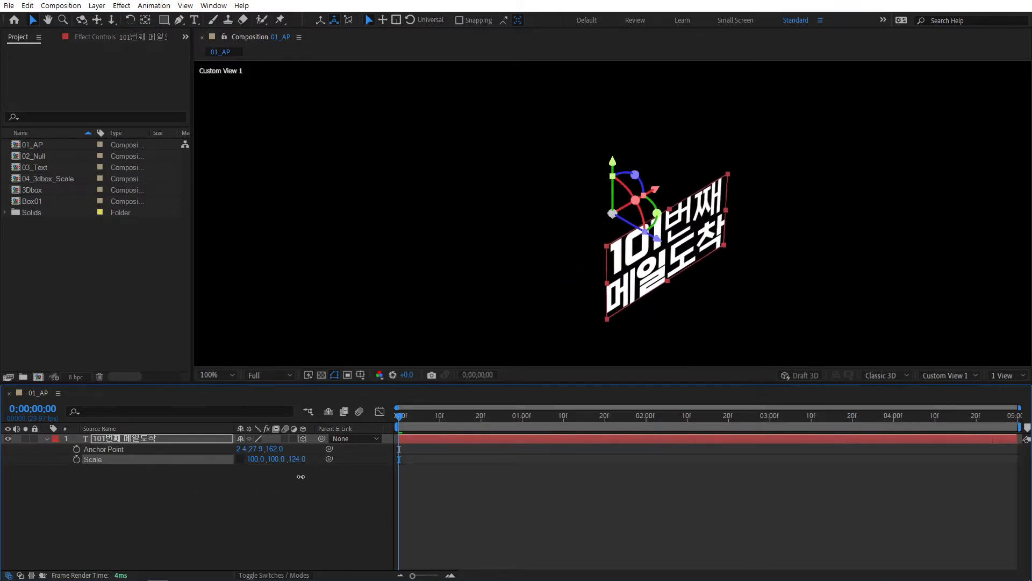
# Open the 02_Null composition and show its three text layers from Custom View 1 at 100% magnification.
pyautogui.doubleClick(47, 156)
pyautogui.moveTo(205, 496); pyautogui.dragTo(159, 444)
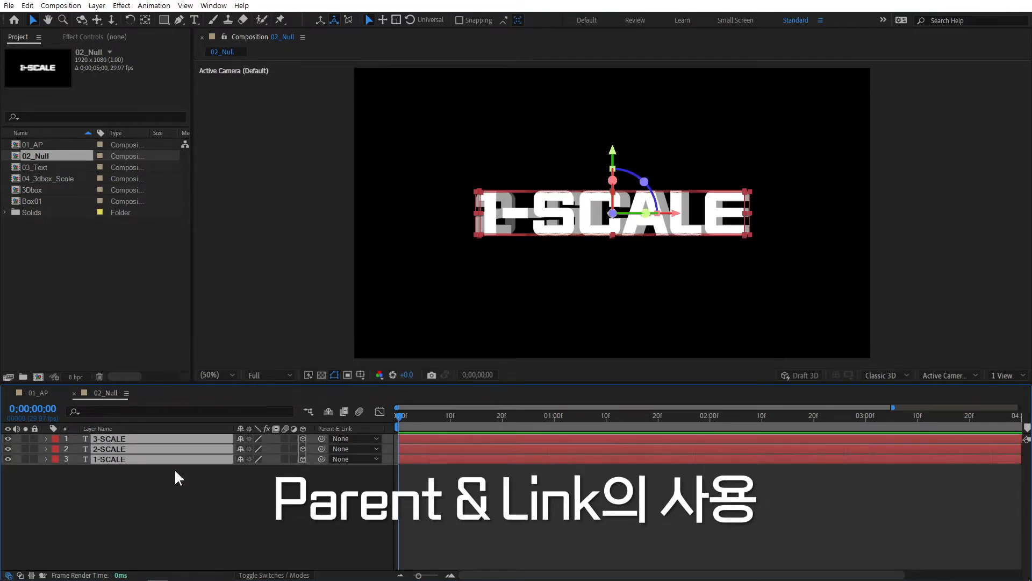
pyautogui.click(168, 469)
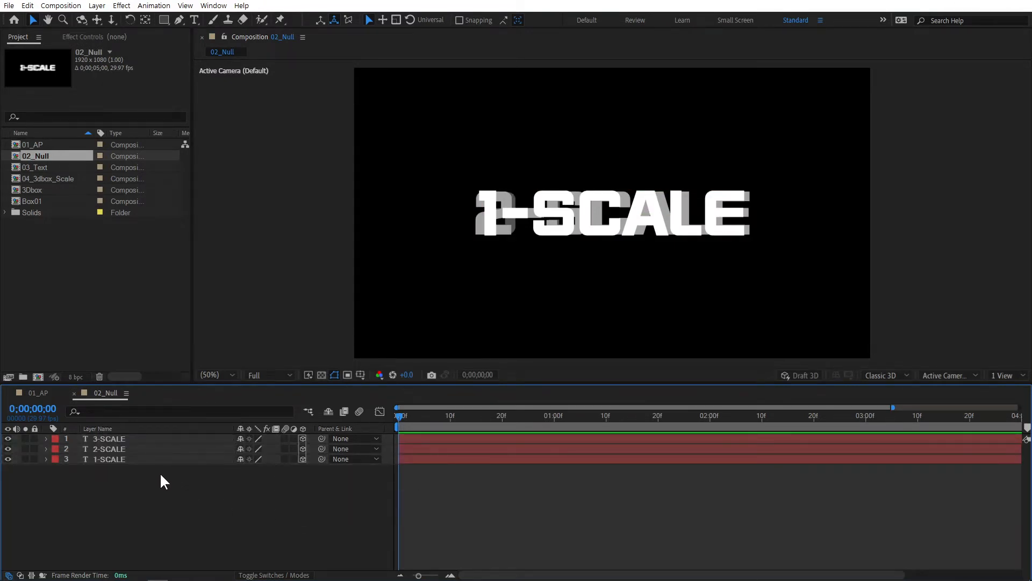
pyautogui.click(949, 374)
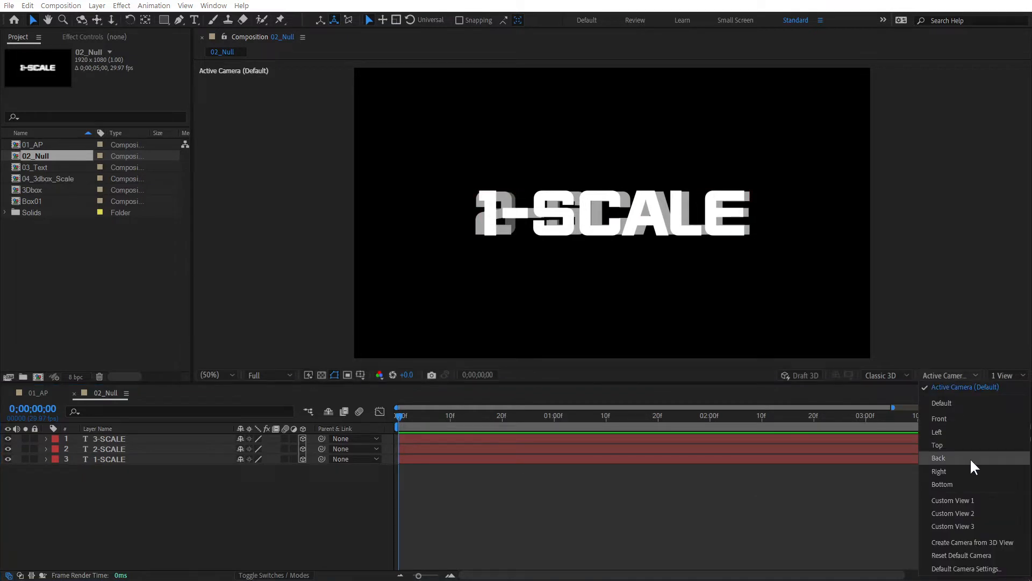
pyautogui.click(985, 500)
pyautogui.scroll(1, 647, 249)
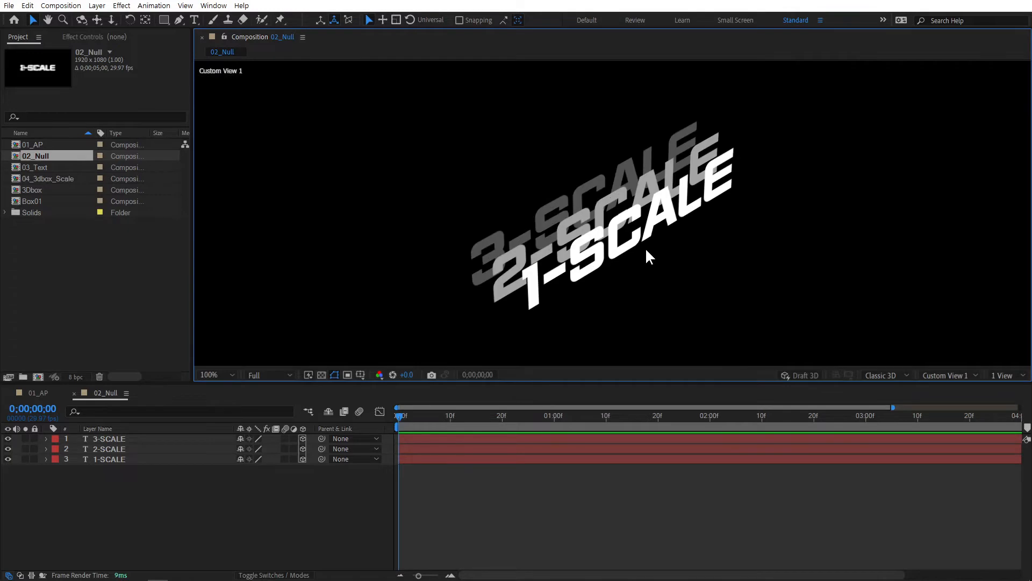
# Reveal the Position property of the 1-SCALE, 2-SCALE and 3-SCALE layers and compare their Z values.
pyautogui.click(583, 220)
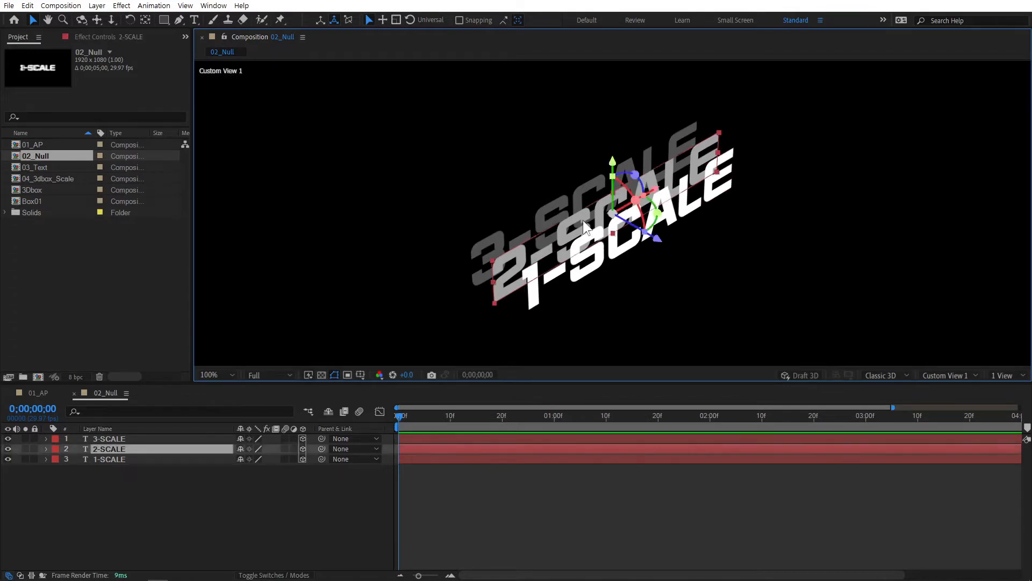
pyautogui.click(234, 507)
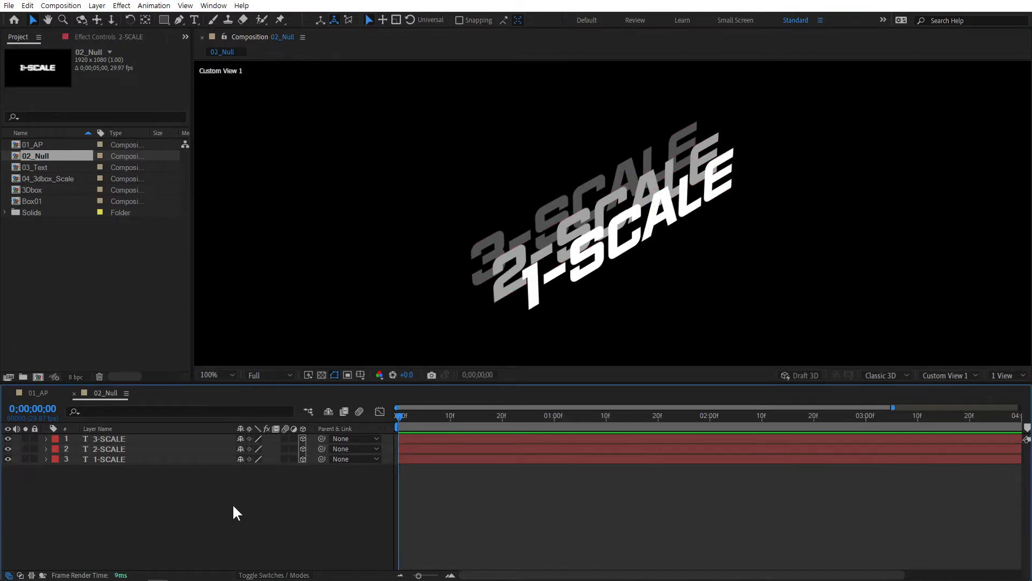
pyautogui.moveTo(159, 467); pyautogui.dragTo(115, 431)
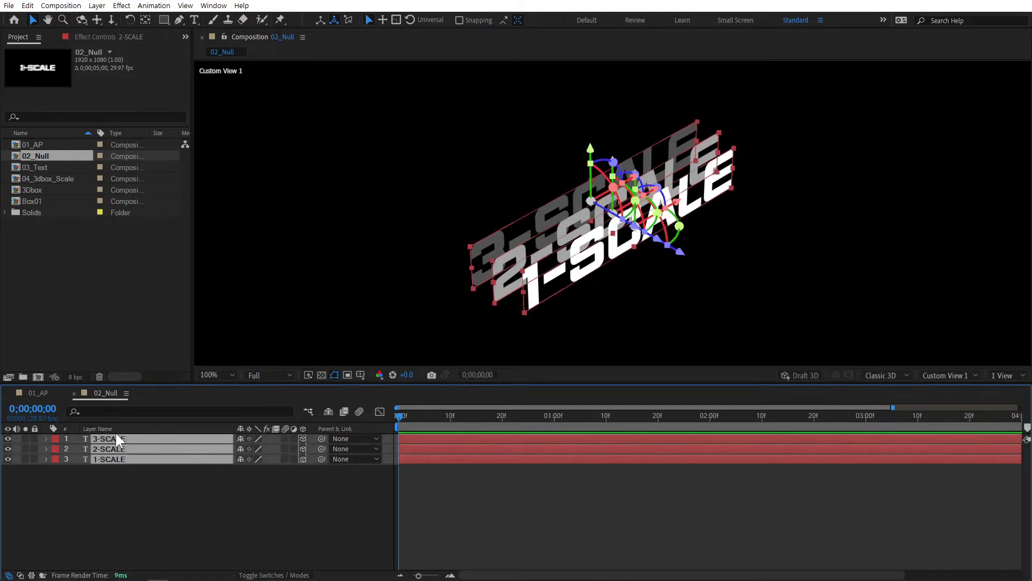
pyautogui.press('p')
pyautogui.click(201, 507)
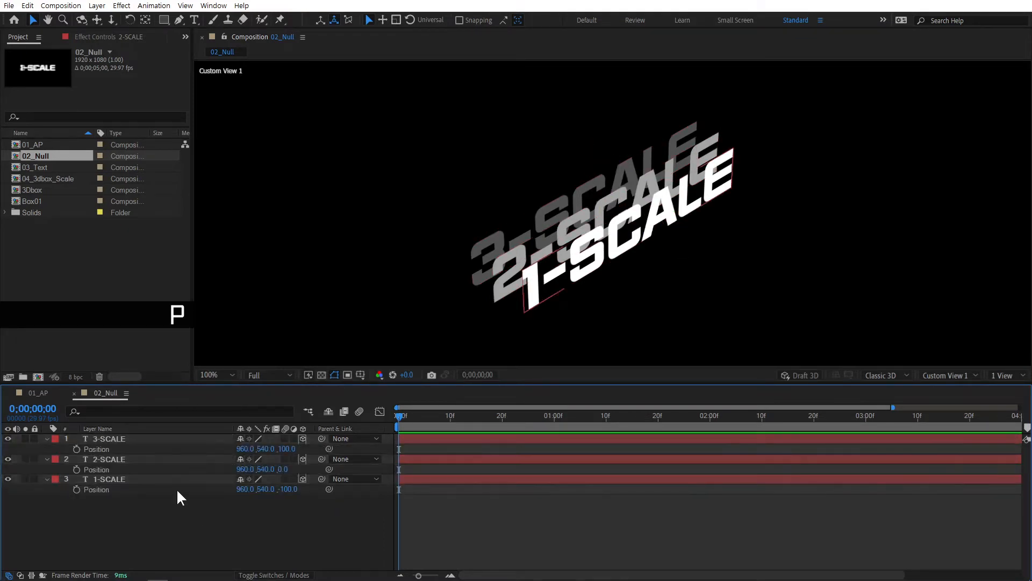
pyautogui.click(146, 459)
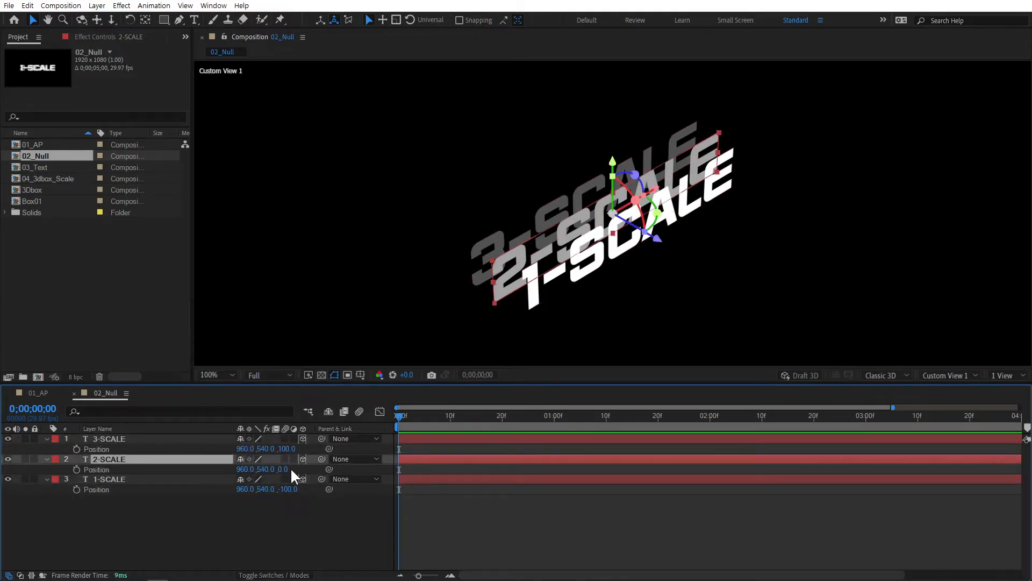
pyautogui.click(198, 438)
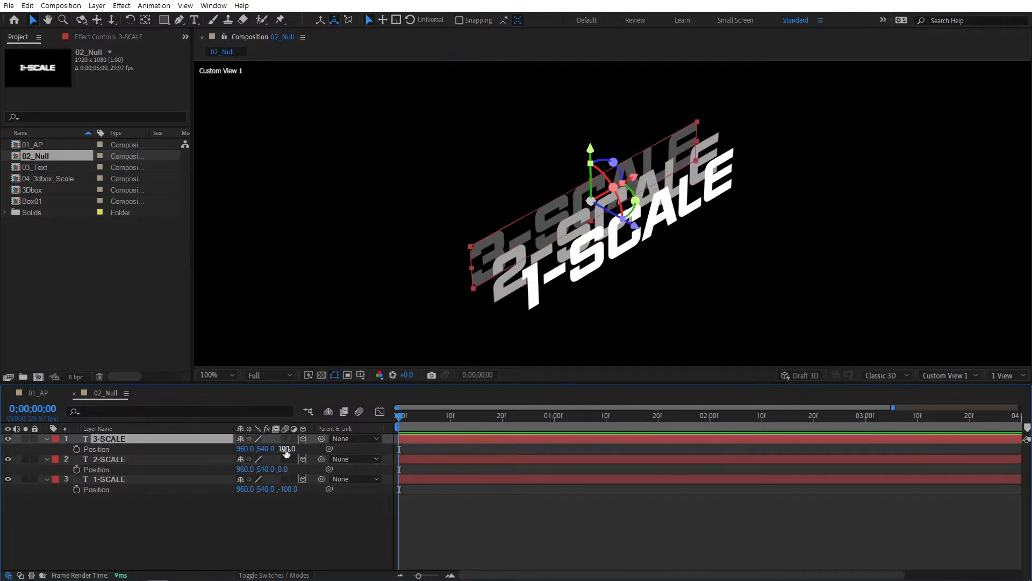
pyautogui.click(176, 478)
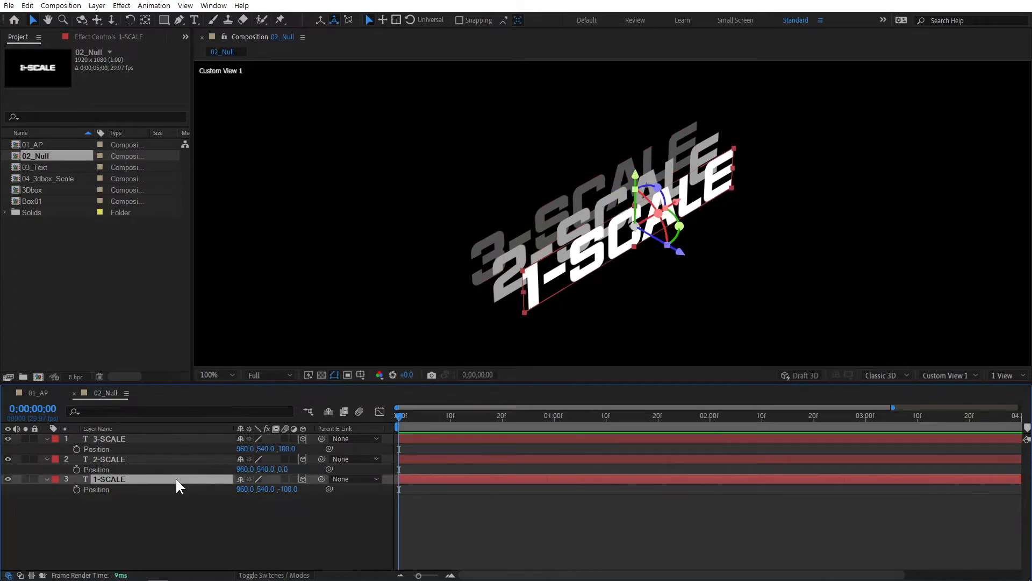
pyautogui.click(166, 507)
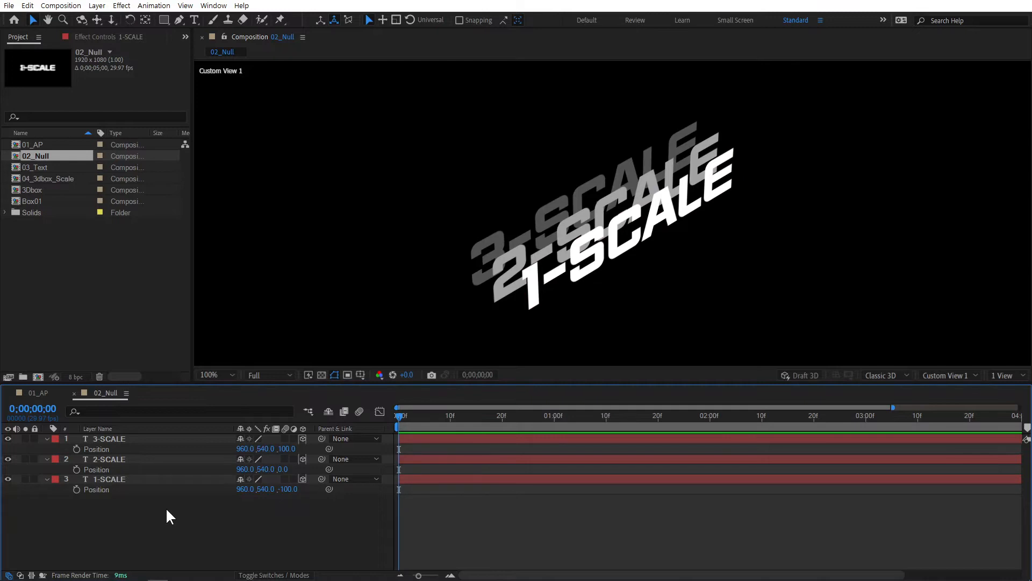
# Add a null object to 02_Null, make it a 3D layer and reveal its Position property.
pyautogui.rightClick(166, 508)
pyautogui.moveTo(197, 380)
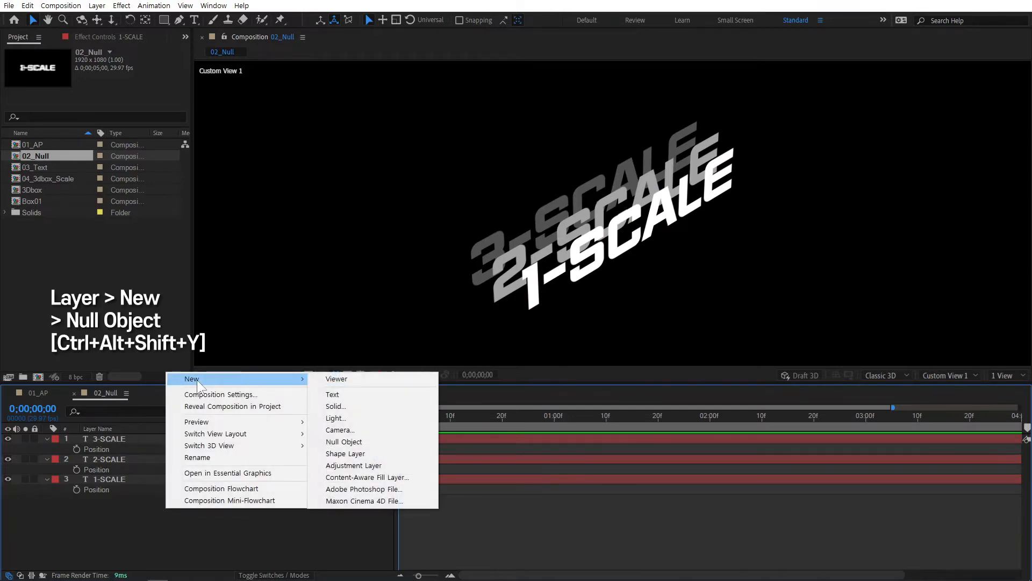
pyautogui.click(373, 443)
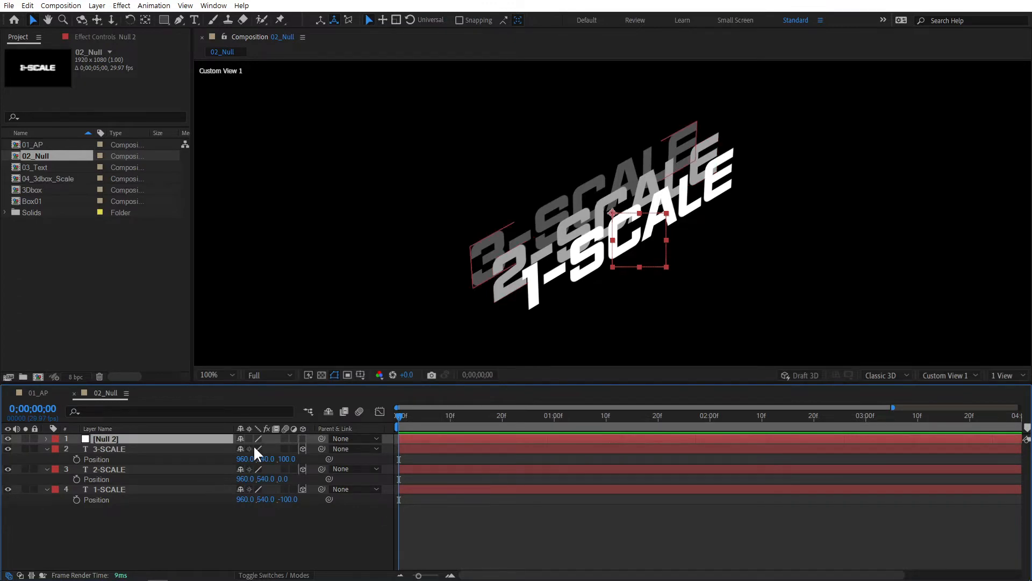
pyautogui.click(302, 438)
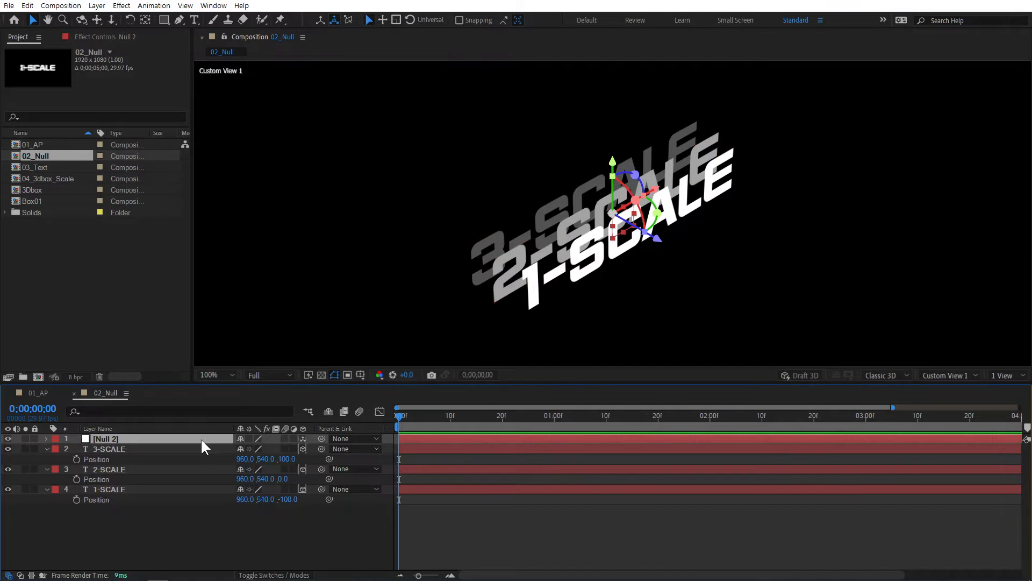
pyautogui.press('p')
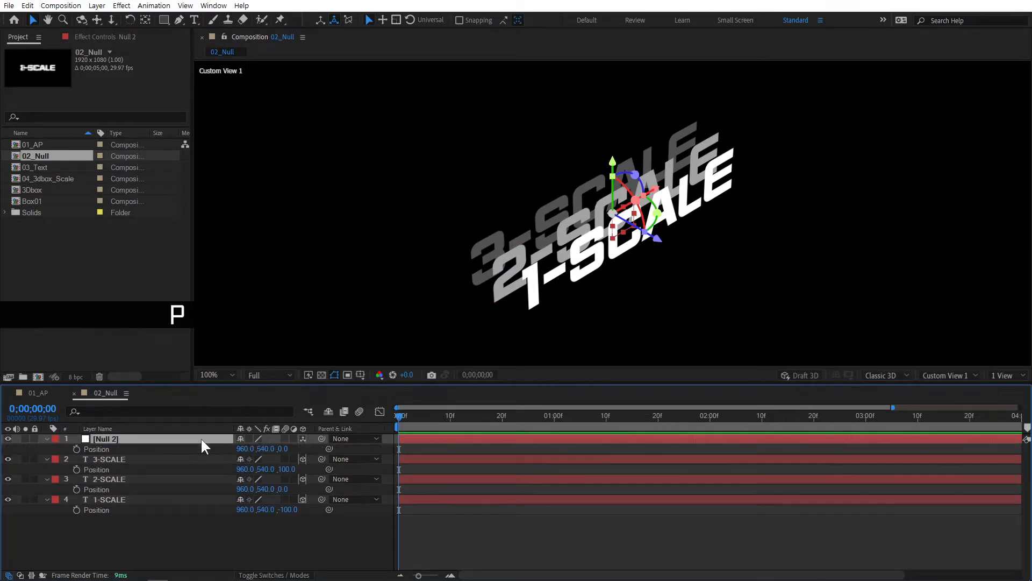
# Parent the three SCALE text layers to the null, try moving the null along Z, and undo that move.
pyautogui.moveTo(183, 535); pyautogui.dragTo(146, 456)
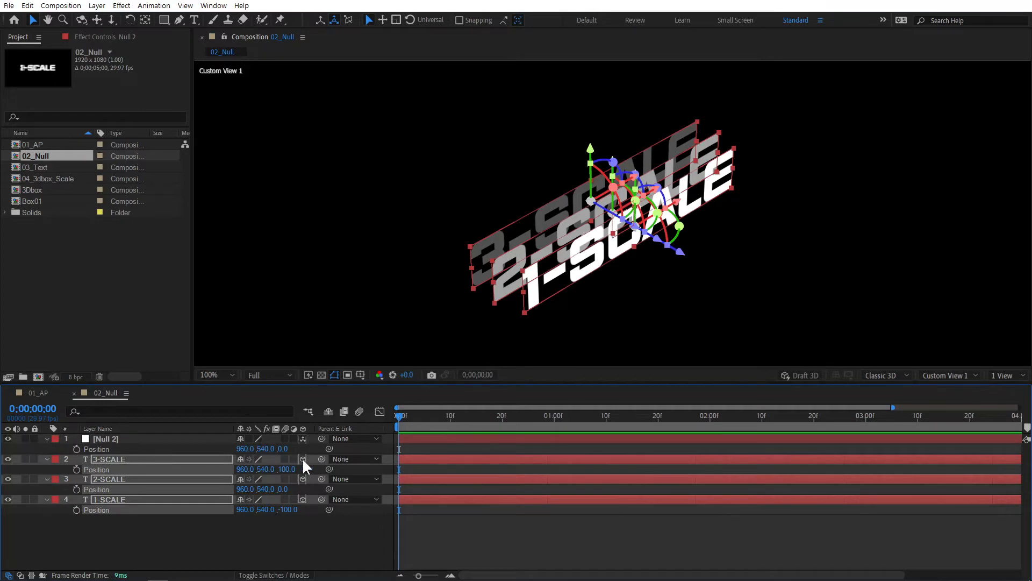
pyautogui.moveTo(318, 458); pyautogui.dragTo(202, 442)
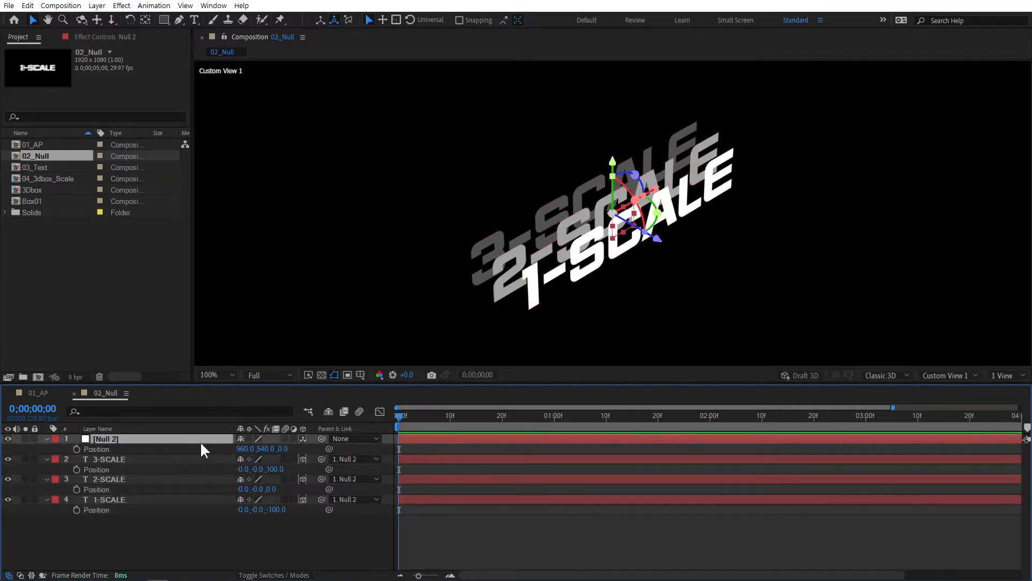
pyautogui.moveTo(658, 239); pyautogui.dragTo(608, 230)
pyautogui.hotkey('ctrl', 'z')
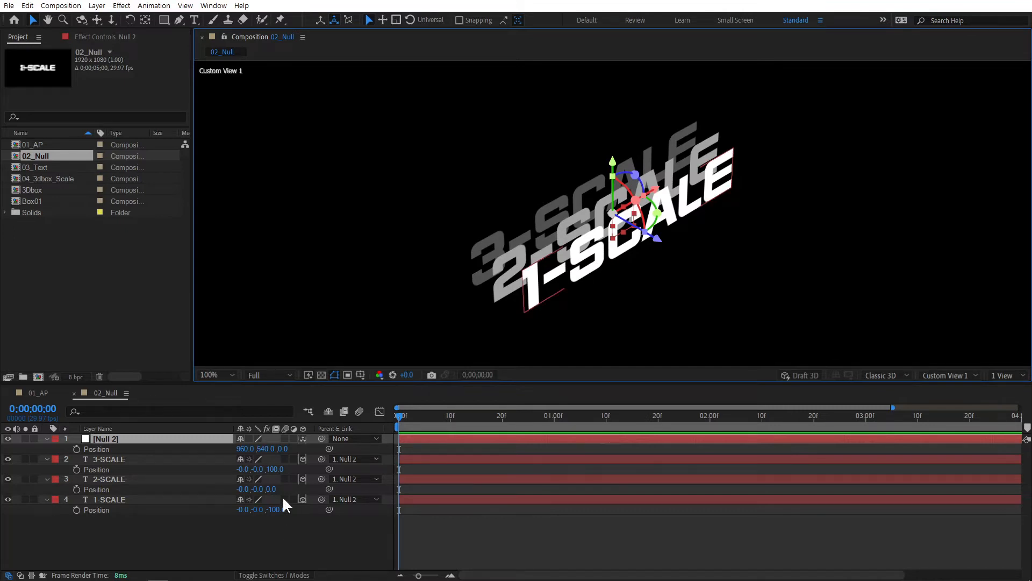
# Reveal the null's Scale property, unlink its proportions and increase only its Z scale to about 298%.
pyautogui.press('s')
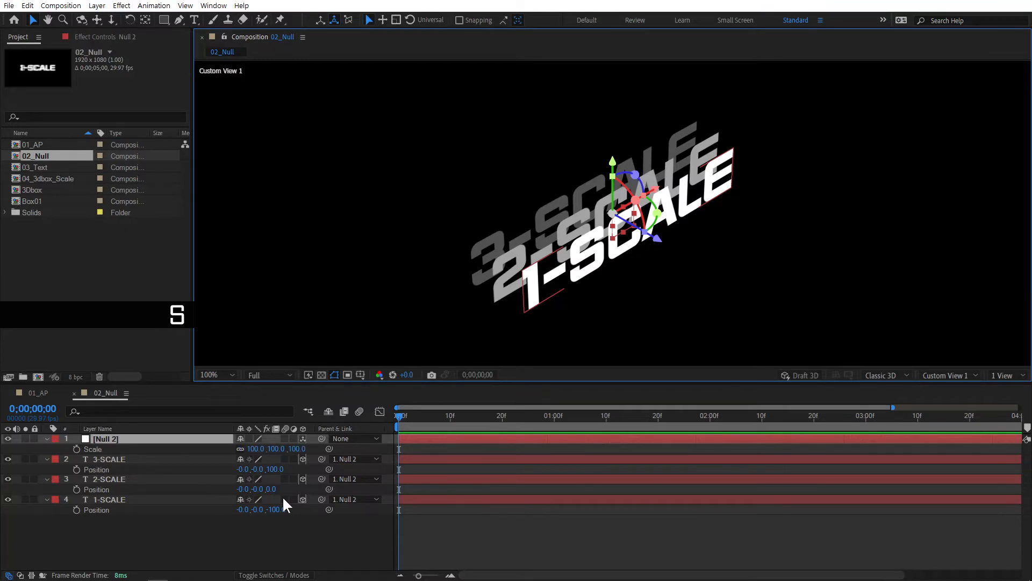
pyautogui.click(240, 448)
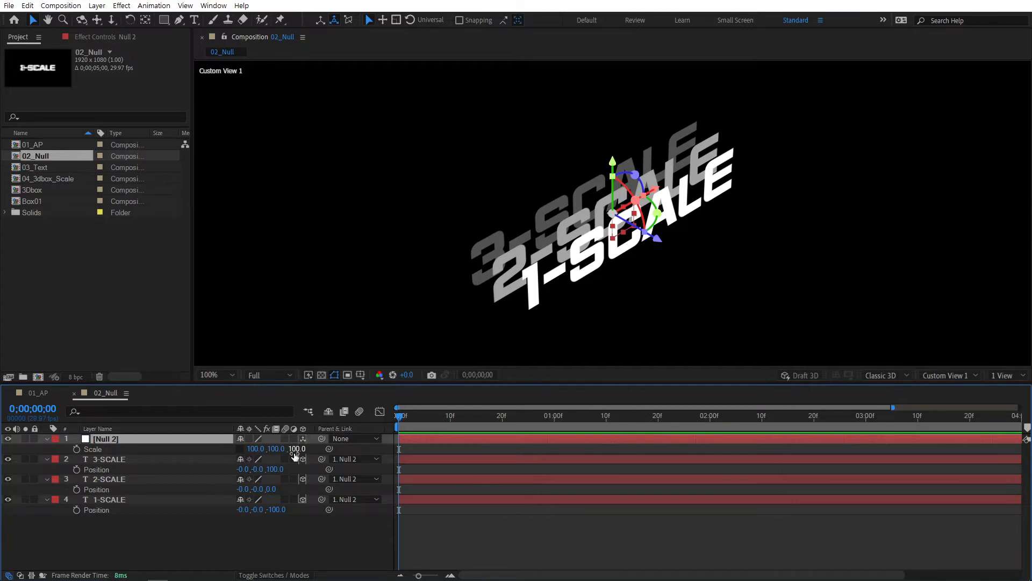
pyautogui.moveTo(295, 455); pyautogui.dragTo(409, 452)
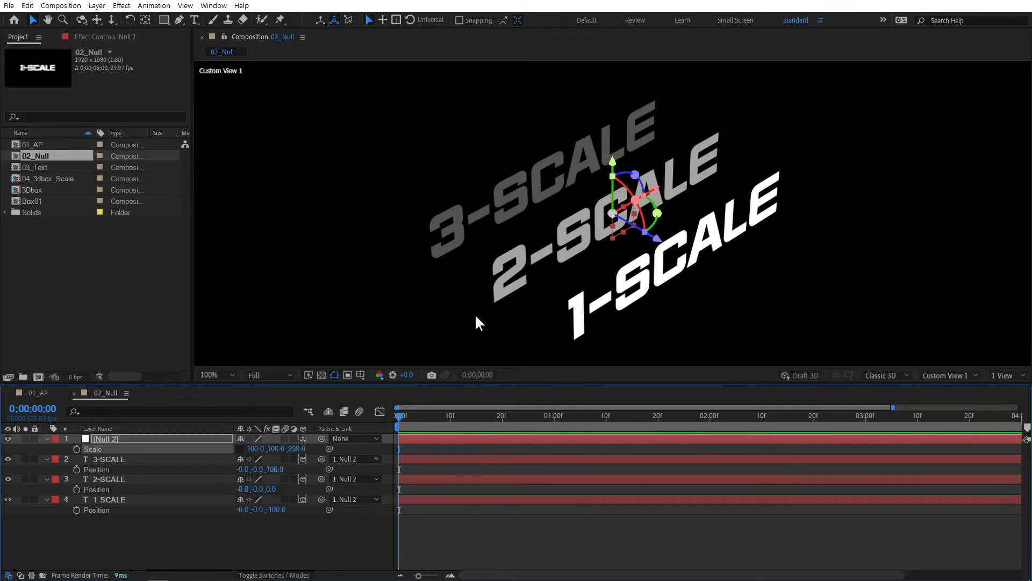
pyautogui.click(499, 274)
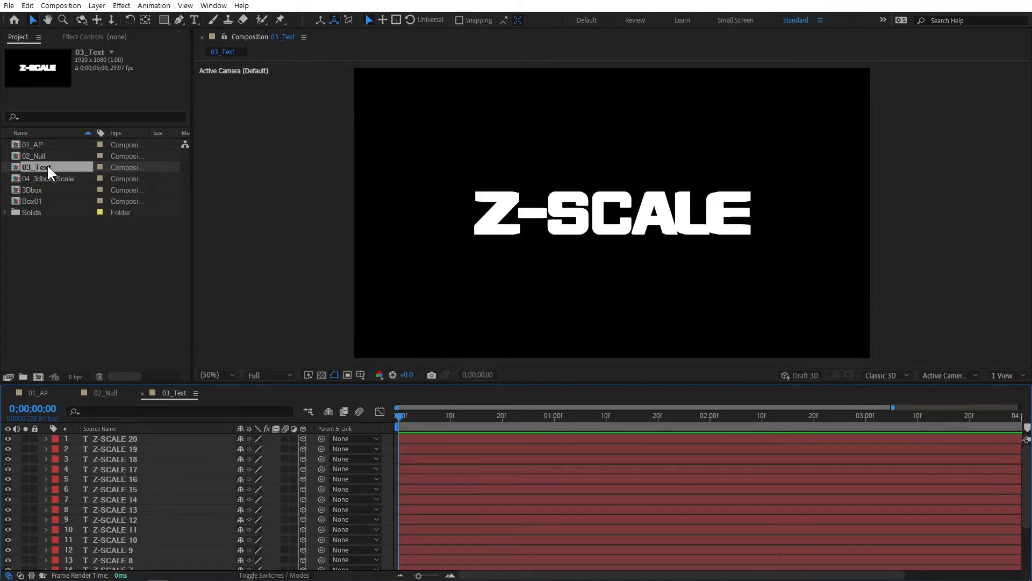
# Display the 03_Text composition in two views, Top and Custom View 1, with the custom view enlarged to 100%.
pyautogui.click(1008, 376)
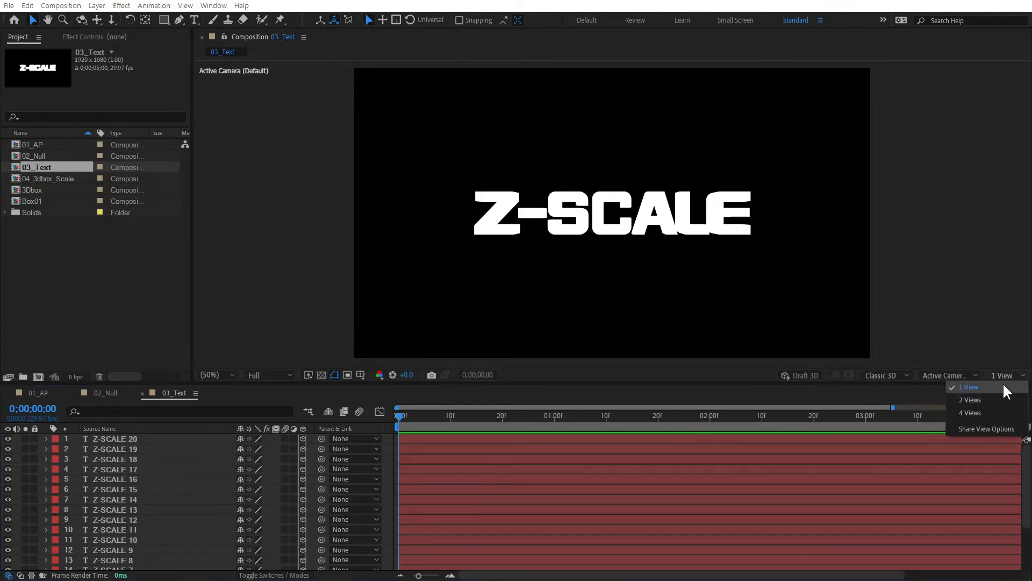
pyautogui.click(985, 402)
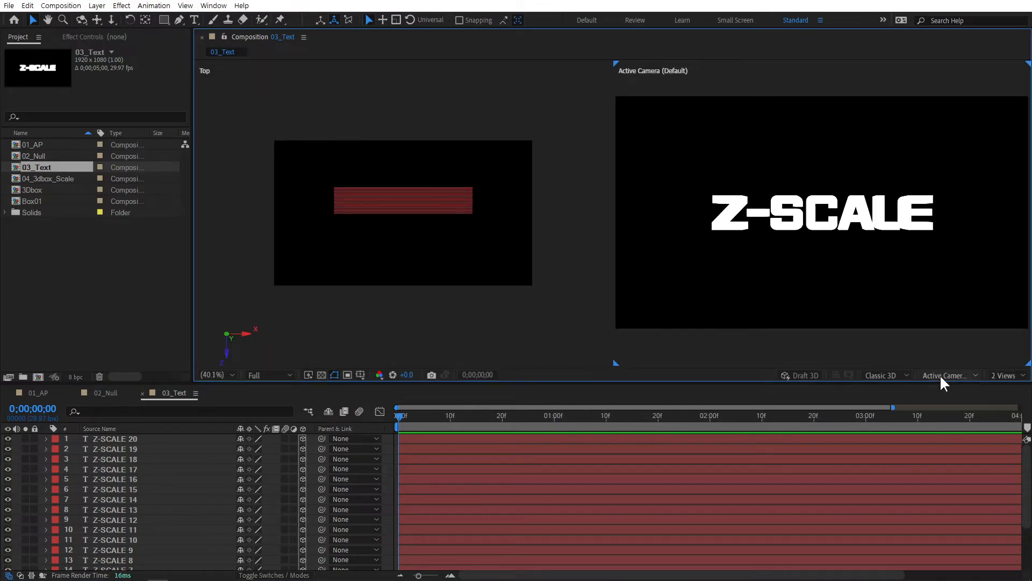
pyautogui.scroll(3, 416, 228)
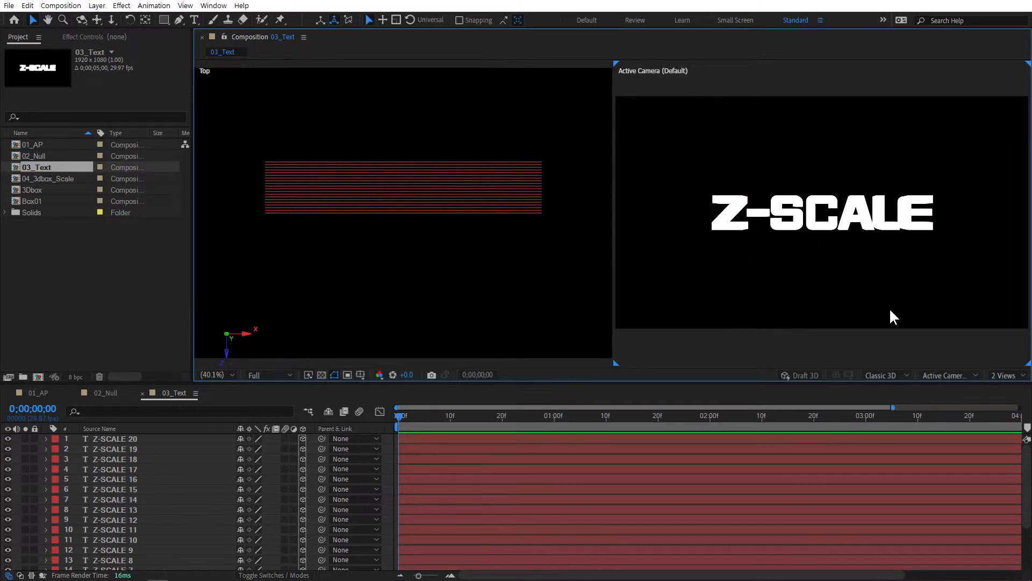
pyautogui.click(961, 375)
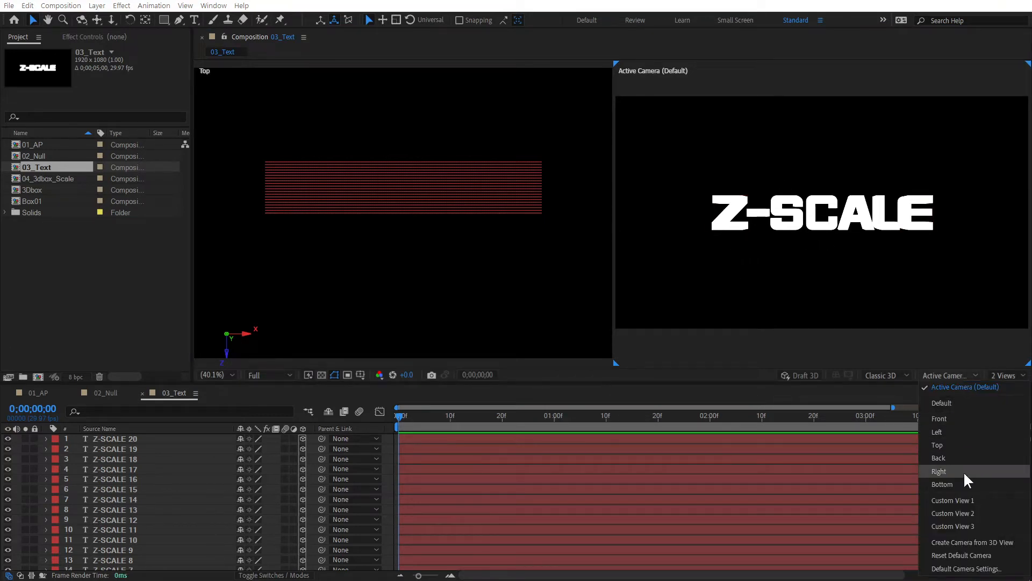
pyautogui.click(973, 496)
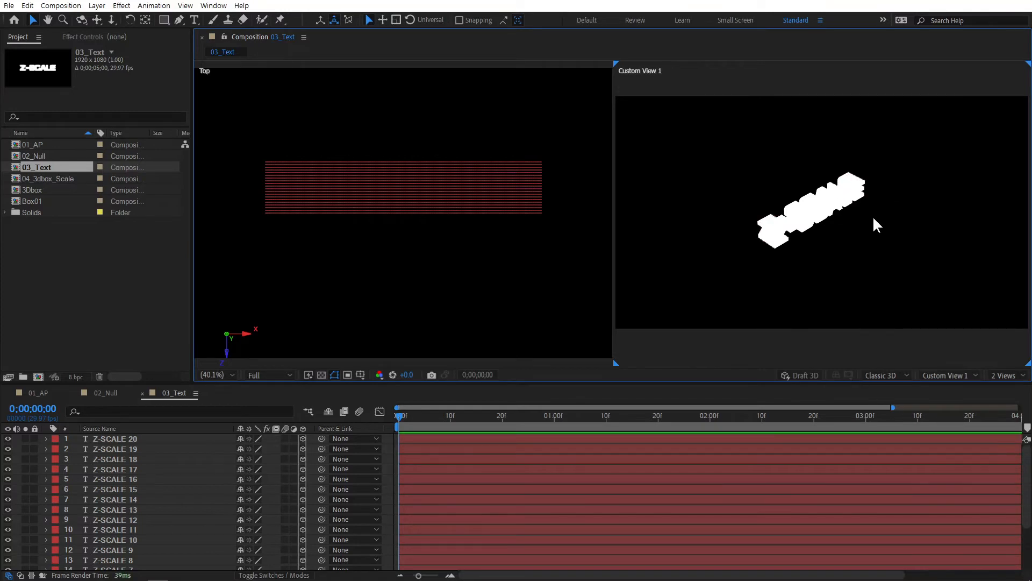
pyautogui.scroll(3, 871, 218)
pyautogui.press('space')
pyautogui.moveTo(837, 251); pyautogui.dragTo(873, 236)
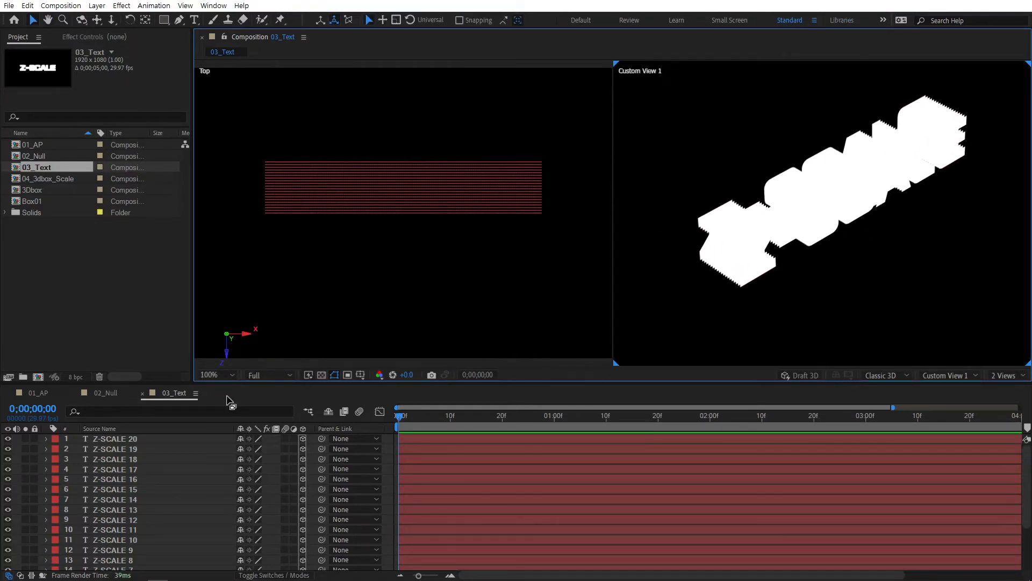
# Select all the Z-SCALE layers and pre-compose them into a new composition named text.
pyautogui.click(146, 440)
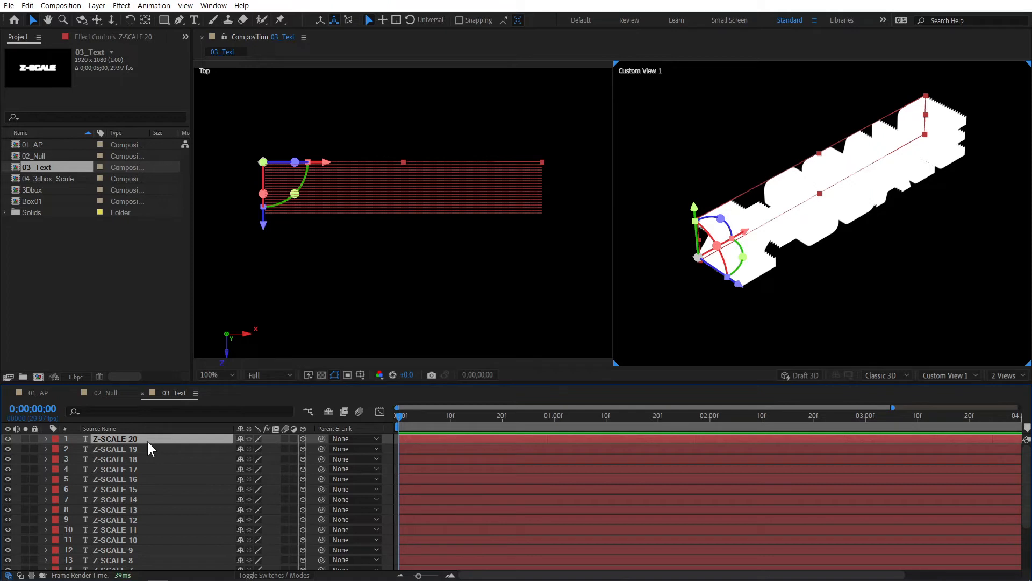
pyautogui.hotkey('ctrl', 'a')
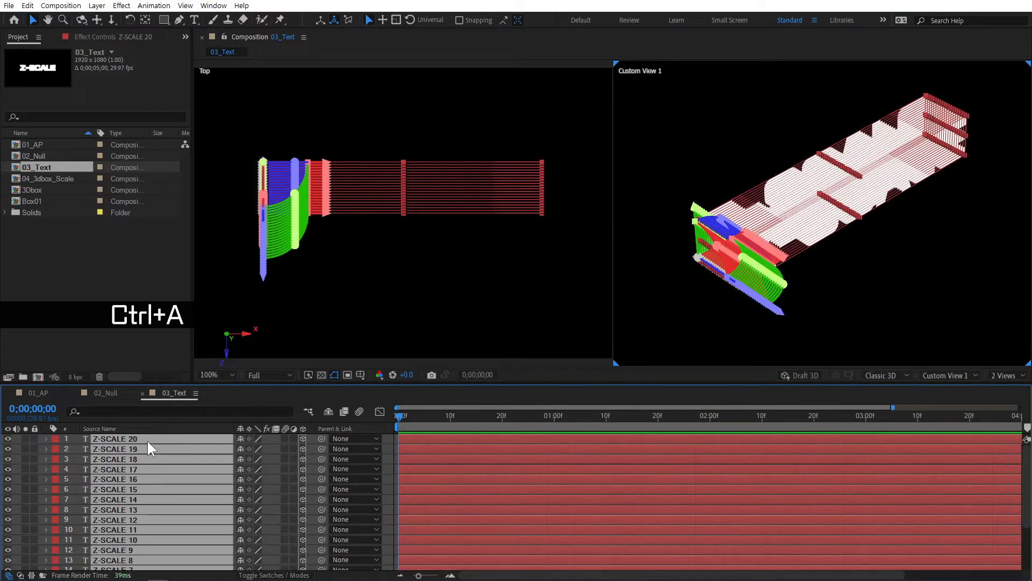
pyautogui.click(96, 5)
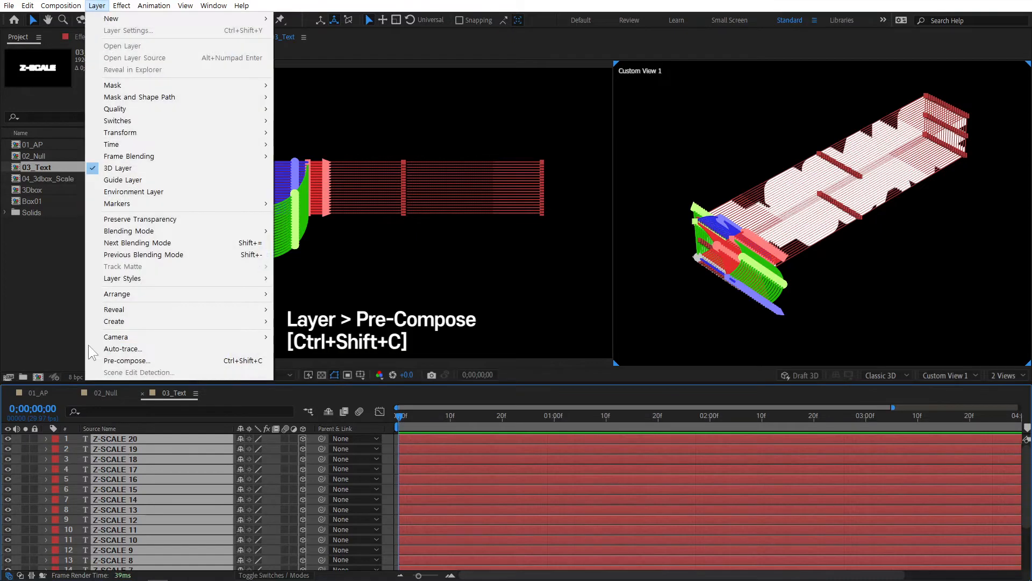
pyautogui.click(150, 360)
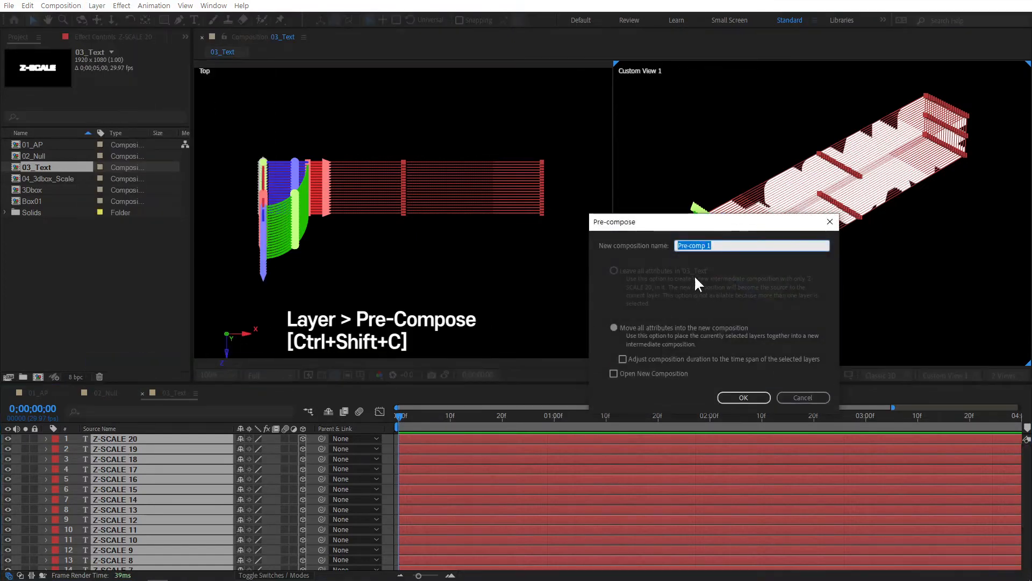
pyautogui.write('text')
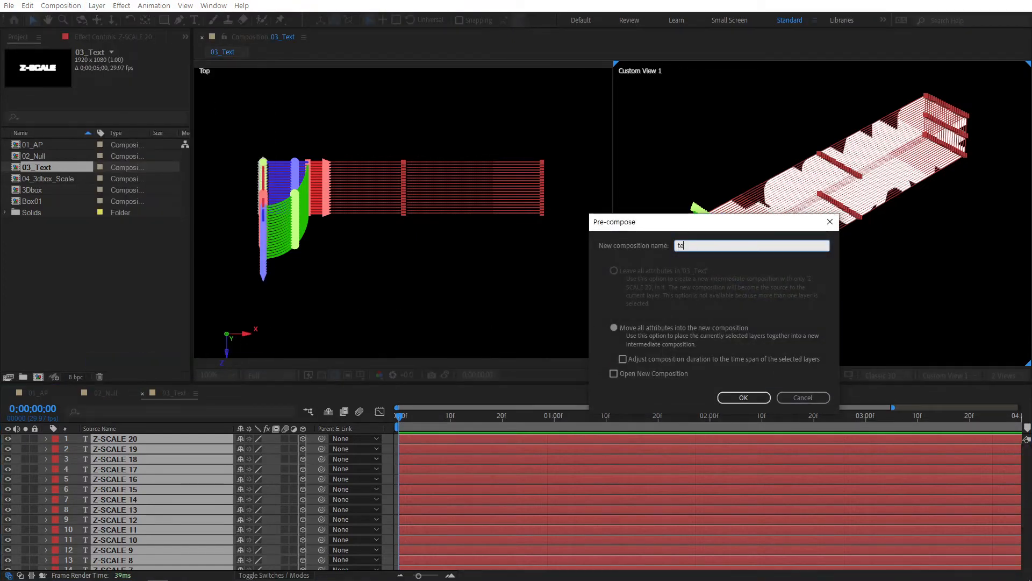
pyautogui.click(742, 397)
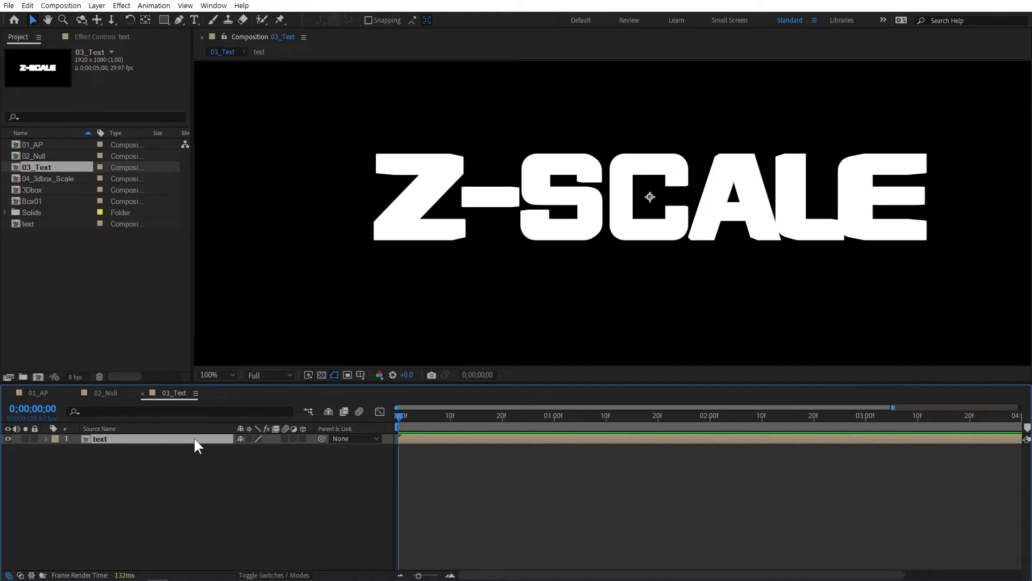
# Make the text precomp a 3D layer and collapse its transformations so its nested layers keep their depth.
pyautogui.press(',')
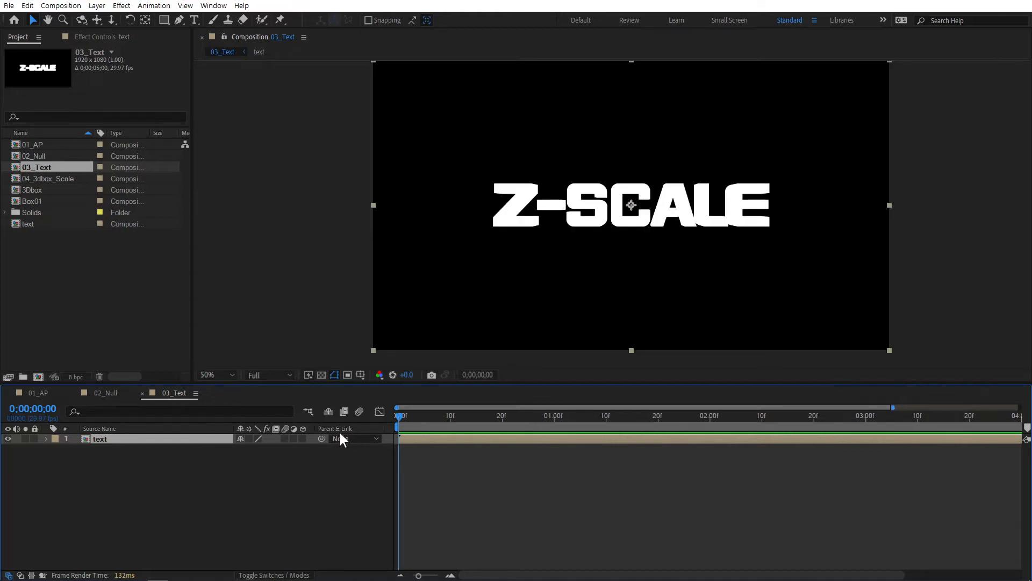
pyautogui.click(303, 439)
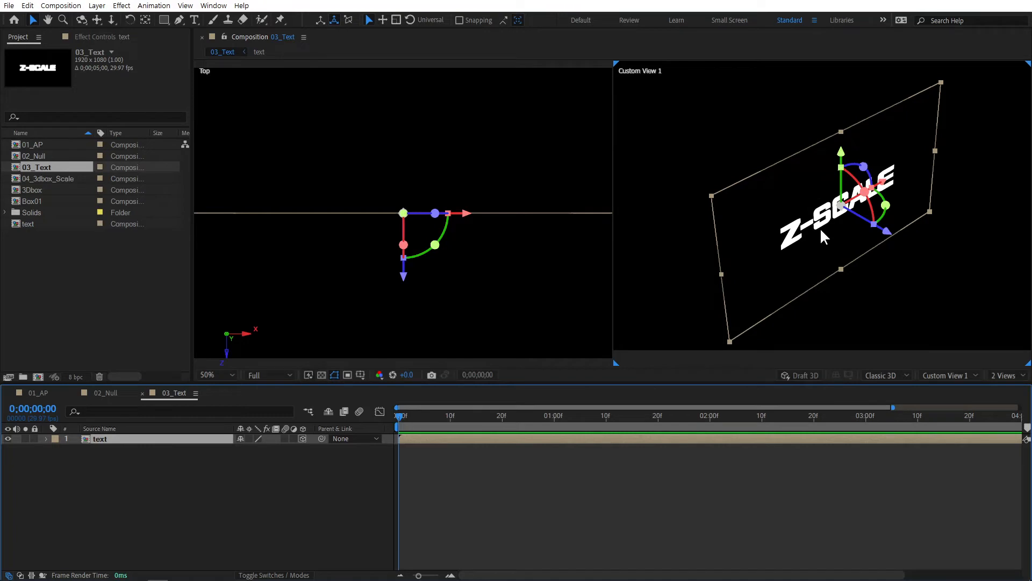
pyautogui.click(250, 438)
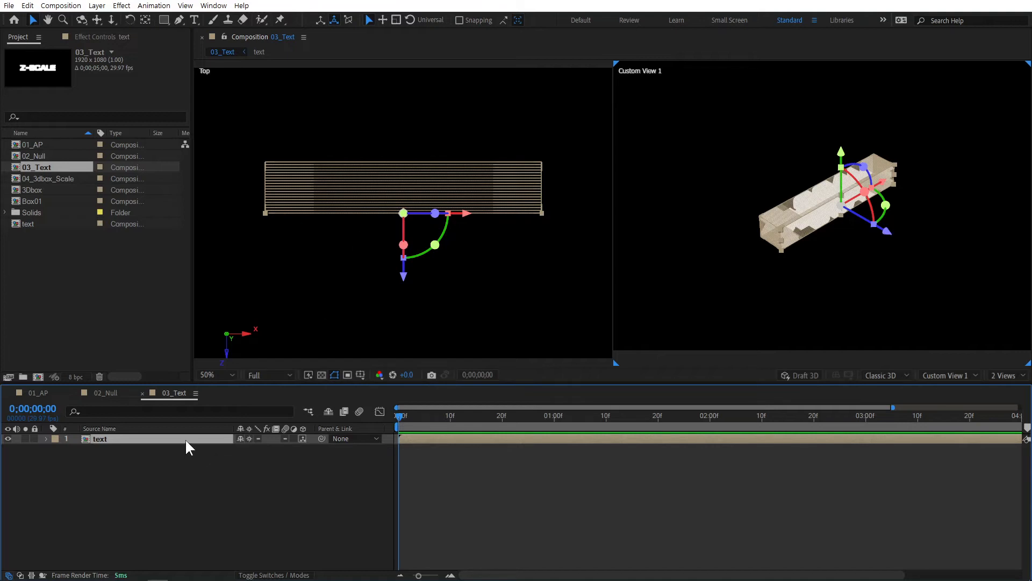
# Unlink the text precomp's Scale proportions, raise its Z scale to about 249% and keep varying it to compare the layer spacing.
pyautogui.press('s')
pyautogui.click(240, 449)
pyautogui.scroll(2, 849, 267)
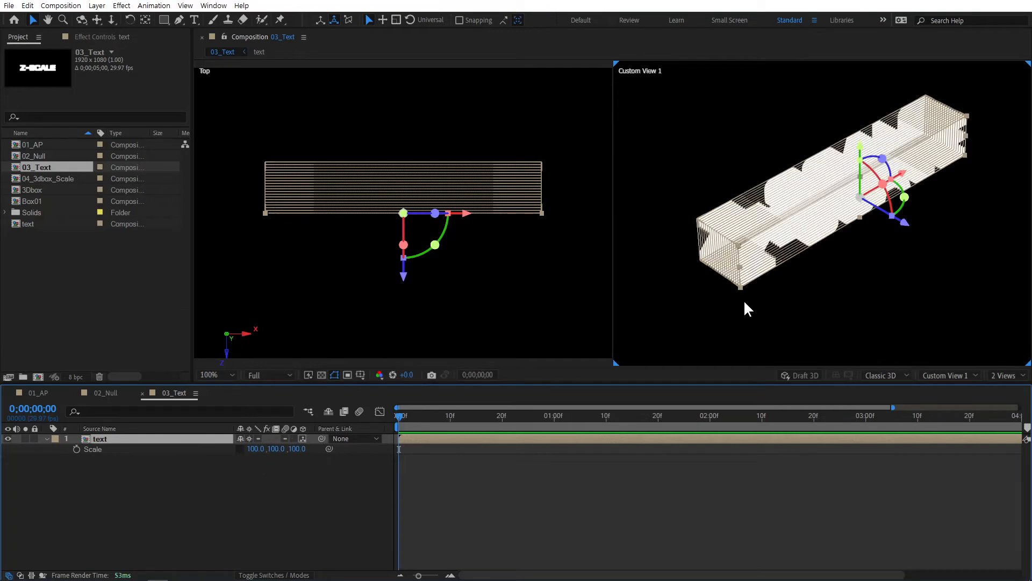
pyautogui.scroll(2, 795, 259)
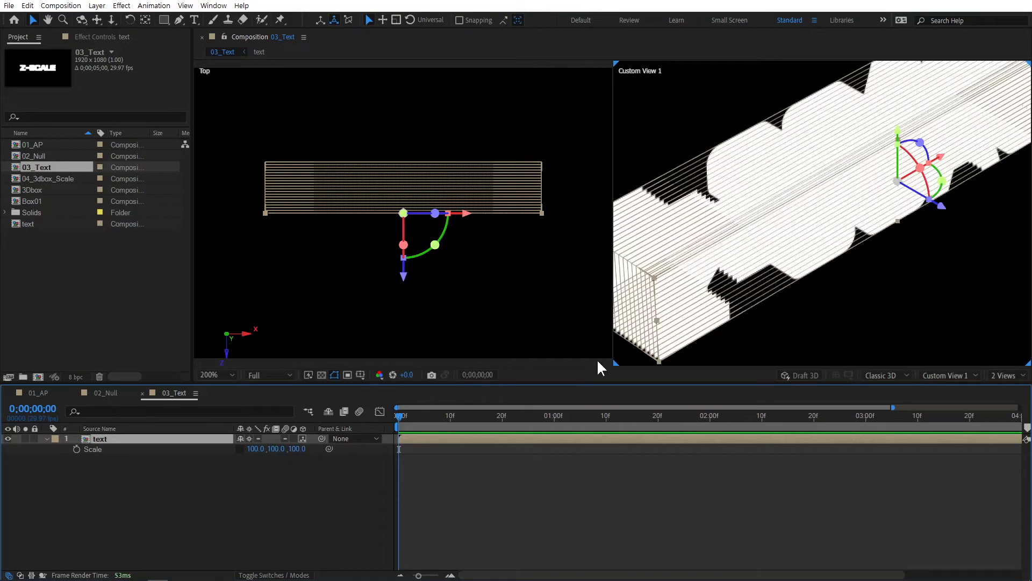
pyautogui.moveTo(297, 449); pyautogui.dragTo(385, 448)
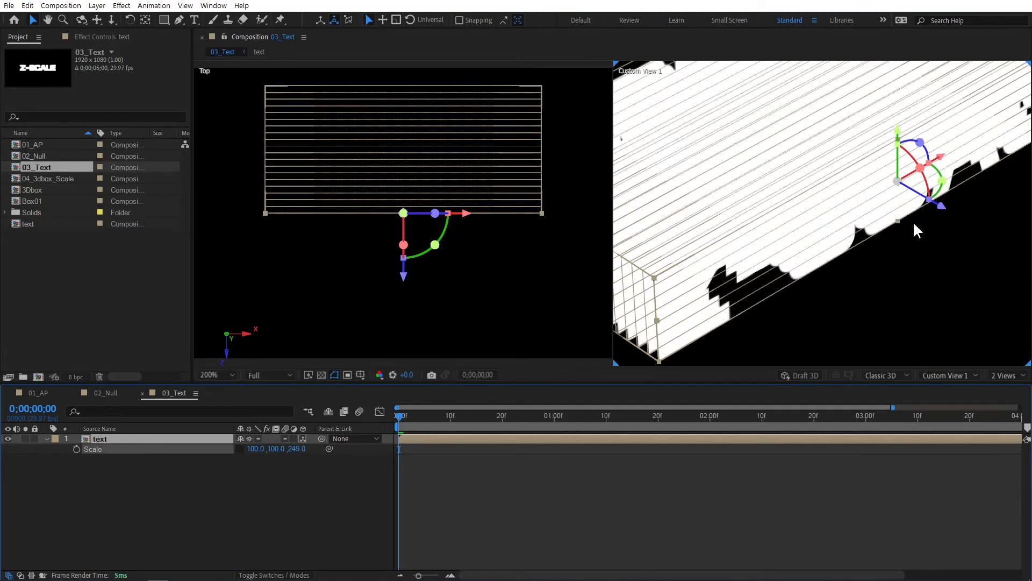
pyautogui.scroll(-5, 749, 180)
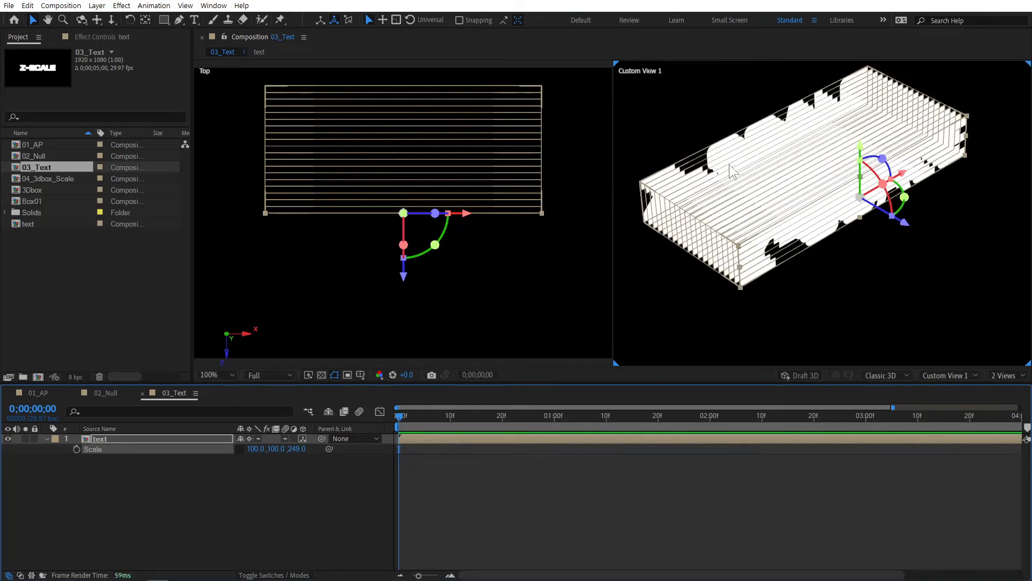
pyautogui.moveTo(296, 448); pyautogui.dragTo(711, 478)
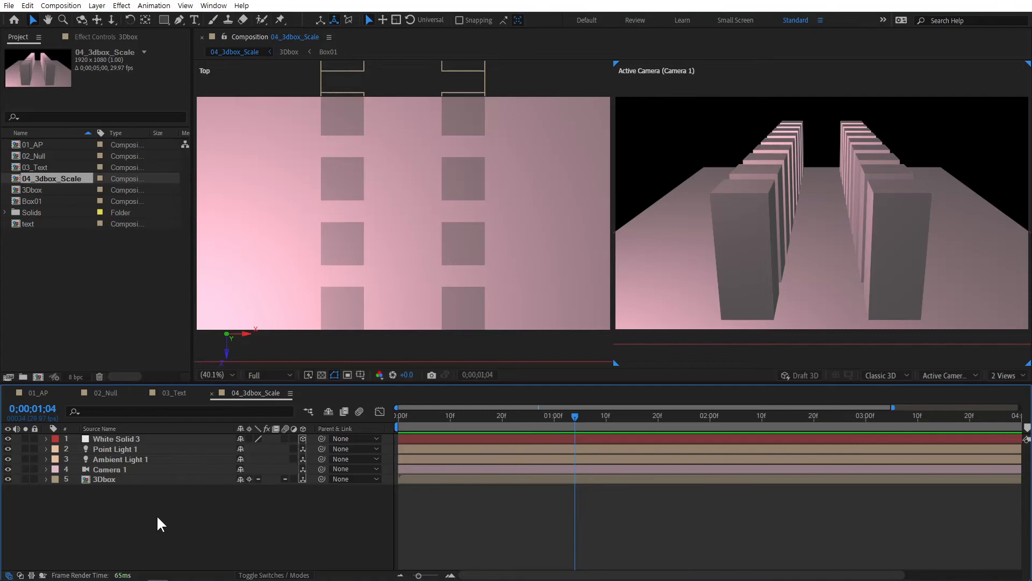
# Open the 3Dbox precomp from 04_3dbox_Scale and examine its stack of Box01 layers.
pyautogui.click(106, 479)
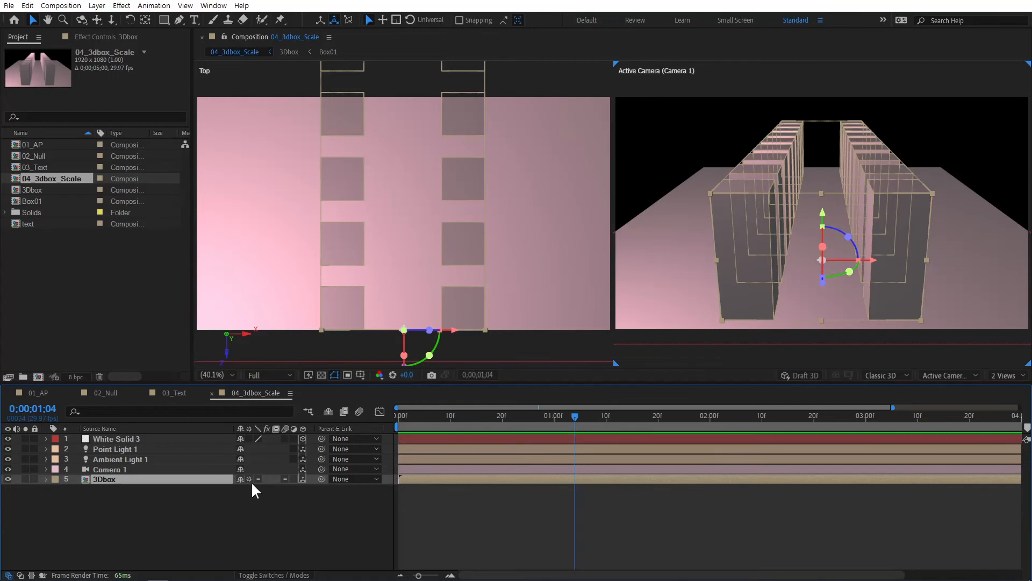
pyautogui.doubleClick(123, 478)
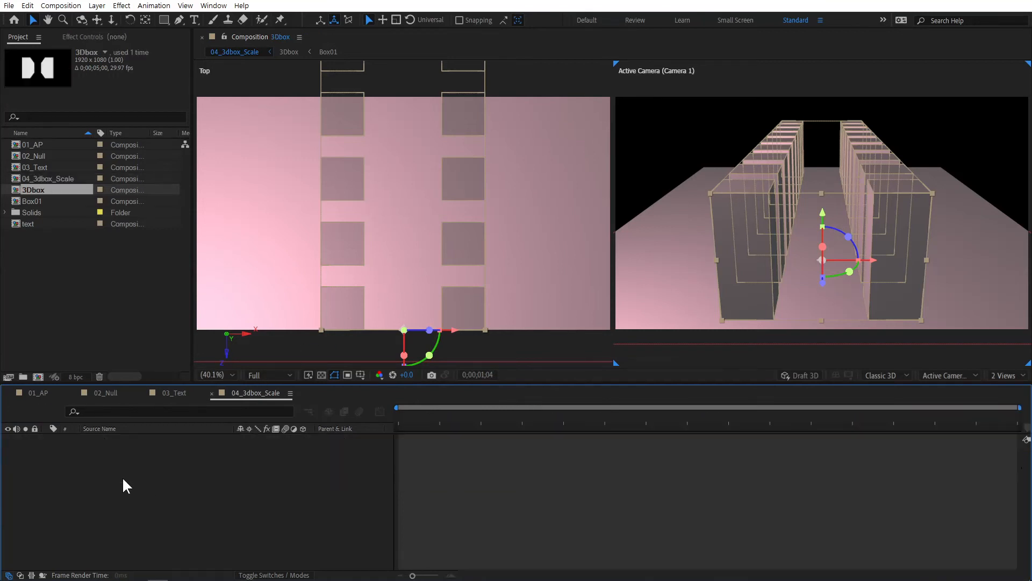
pyautogui.click(105, 438)
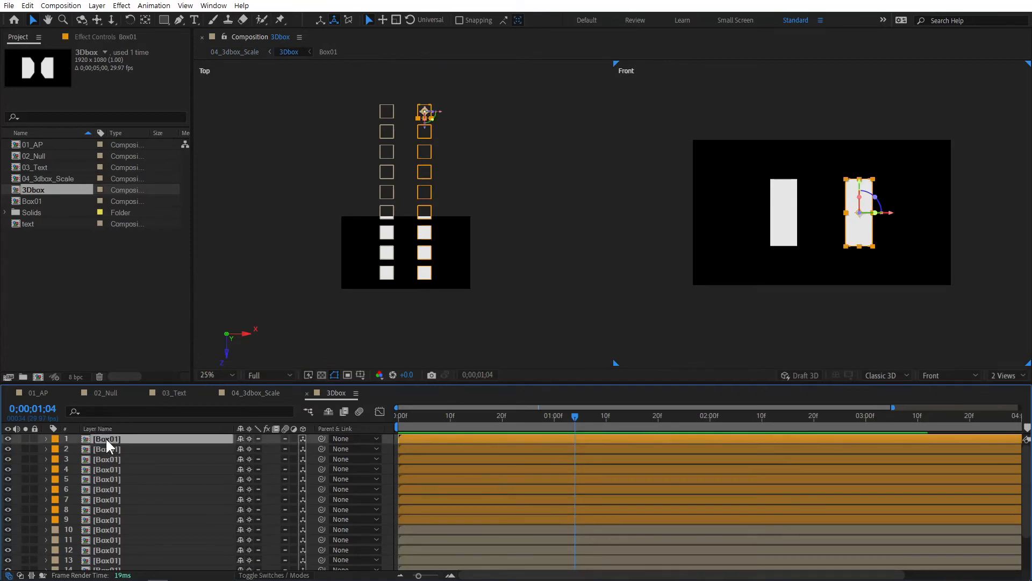
pyautogui.scroll(-3, 115, 500)
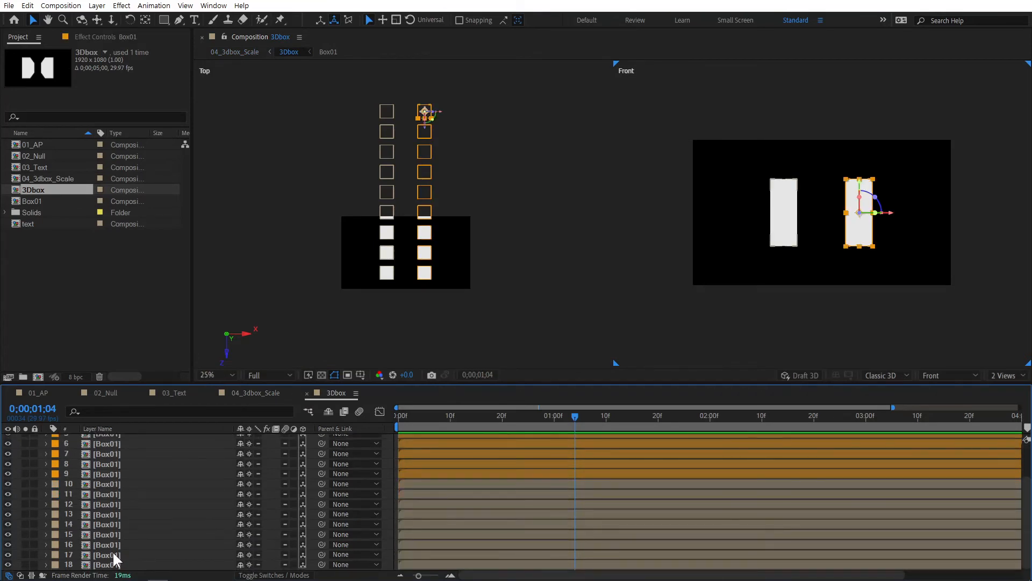
pyautogui.scroll(3, 115, 529)
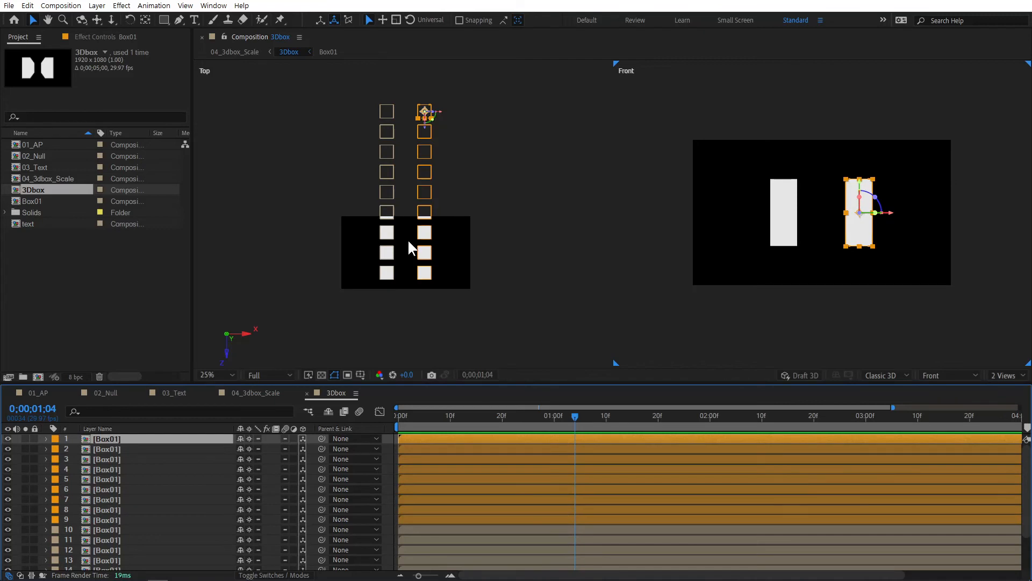
# Open the Box01 composition and examine how its white solids form the box from Custom View 1 at 100% magnification.
pyautogui.doubleClick(99, 438)
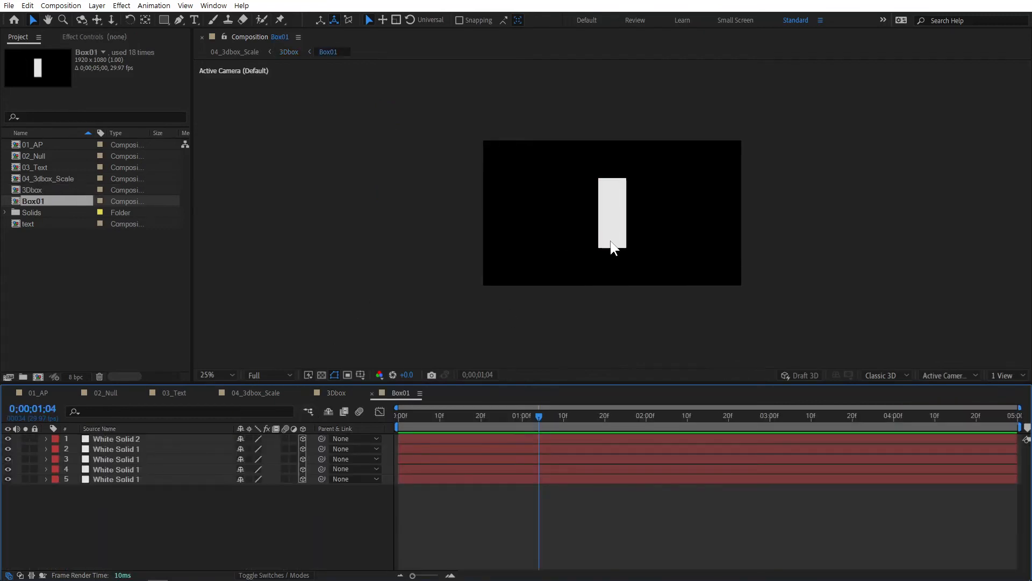
pyautogui.moveTo(173, 512); pyautogui.dragTo(128, 437)
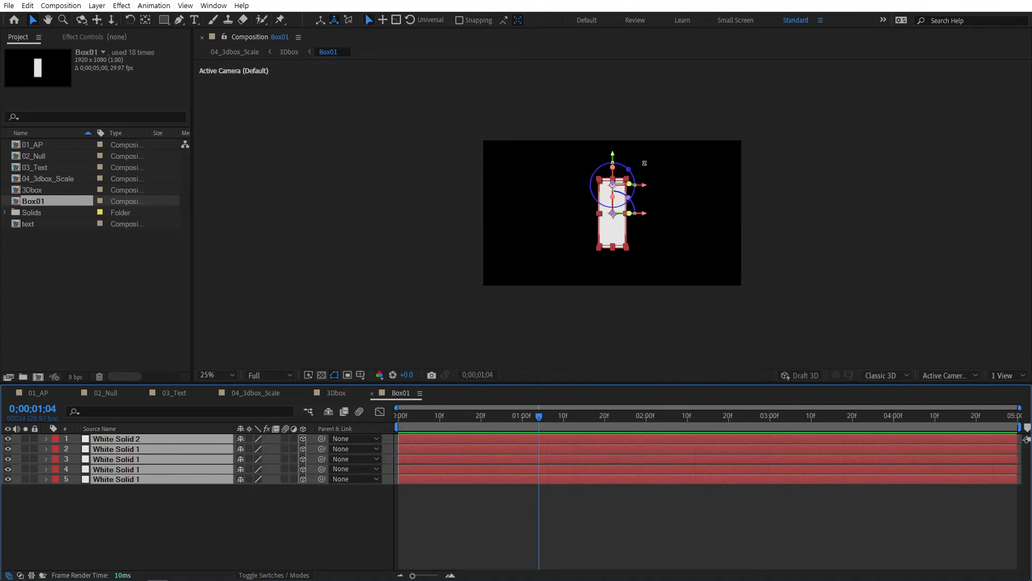
pyautogui.click(967, 374)
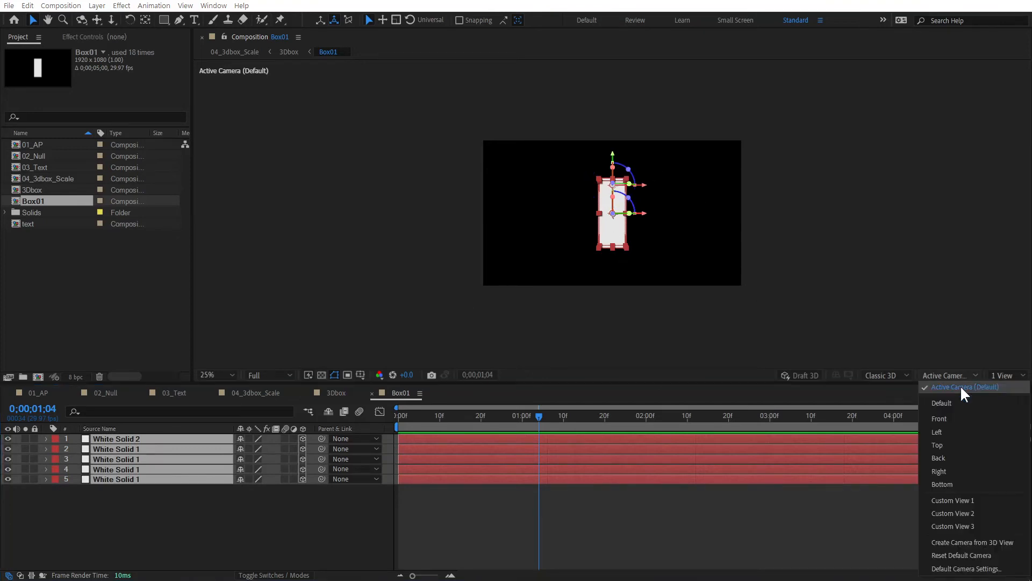
pyautogui.click(967, 496)
pyautogui.click(594, 224)
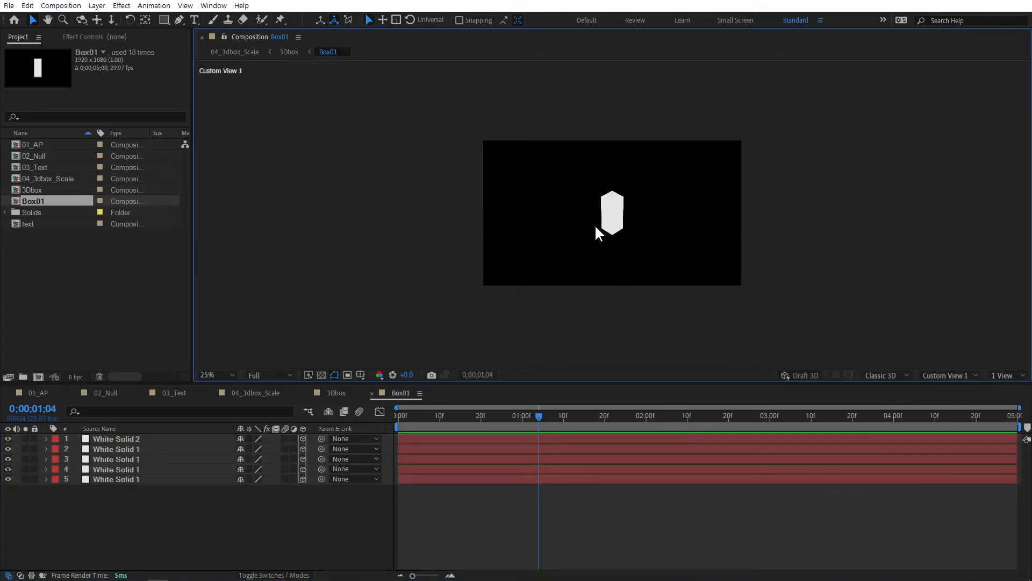
pyautogui.scroll(4, 613, 221)
pyautogui.moveTo(727, 111); pyautogui.dragTo(476, 292)
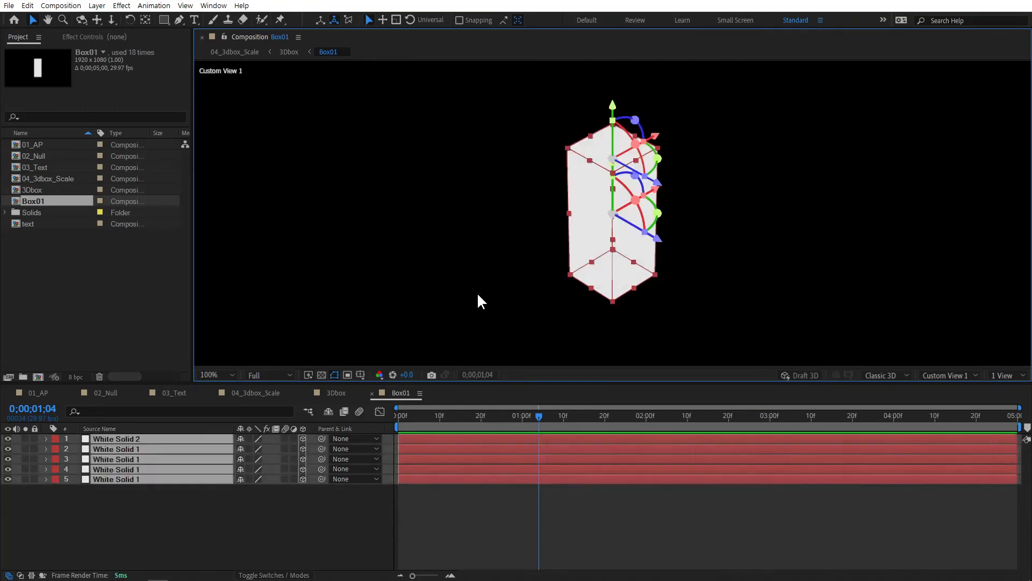
pyautogui.click(477, 292)
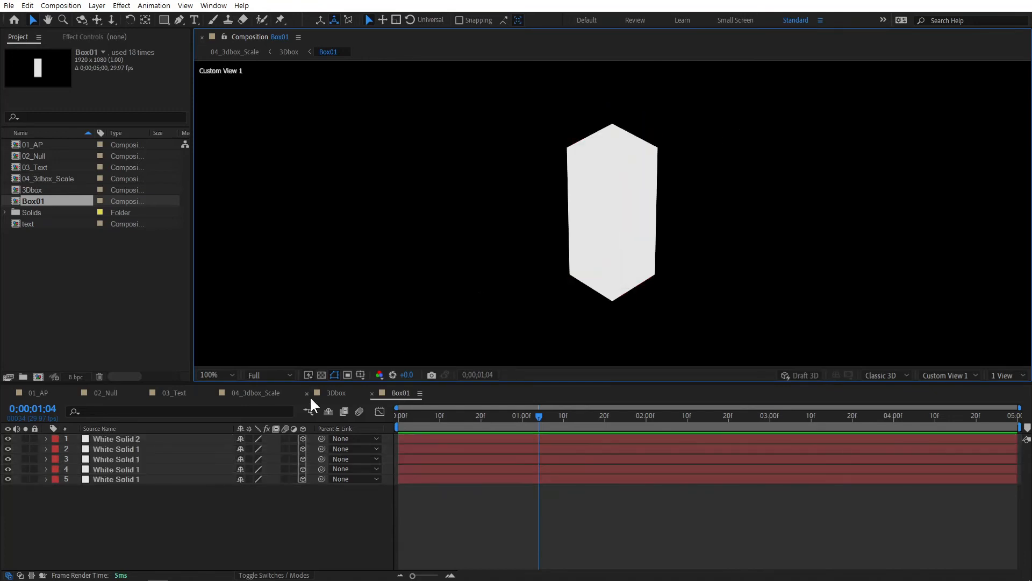
# Close the Box01 and 3Dbox compositions to return to the 04_3dbox_Scale composition.
pyautogui.click(372, 394)
pyautogui.click(112, 449)
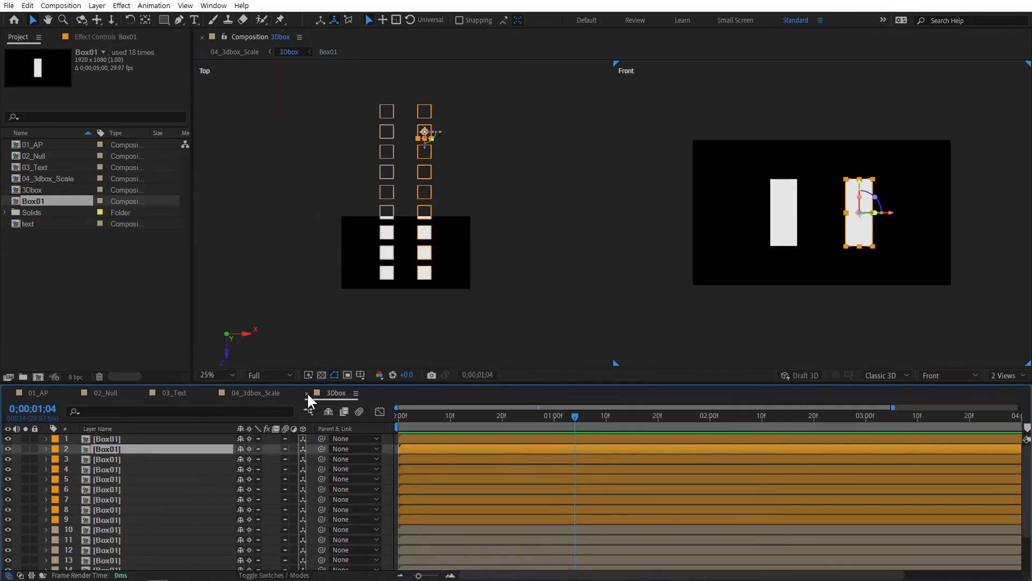
pyautogui.click(307, 393)
pyautogui.click(130, 498)
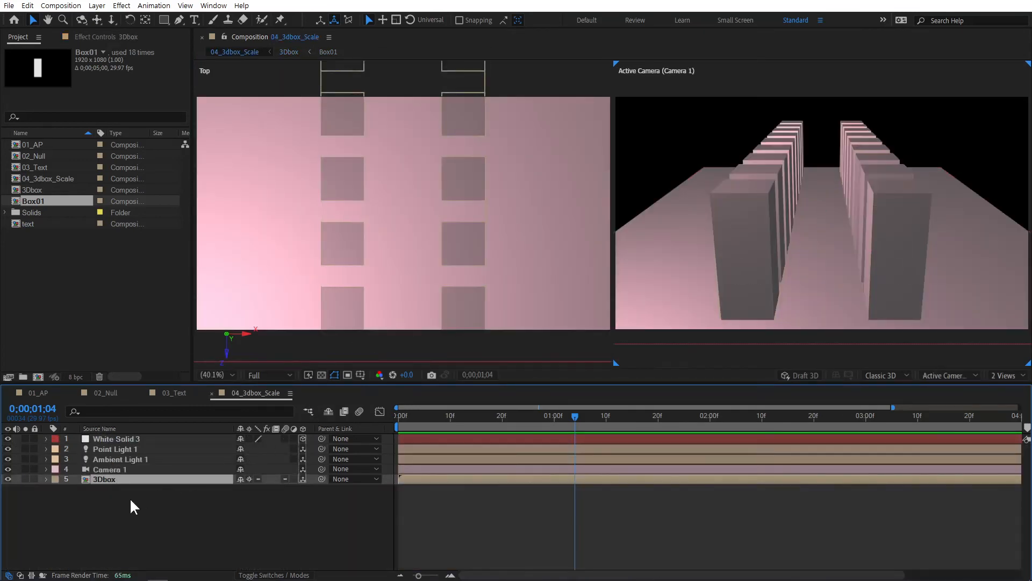
# Examine the 3Dbox precomp, Camera 1, Ambient Light 1, Point Light 1 and White Solid 3 layers of the scene.
pyautogui.click(103, 478)
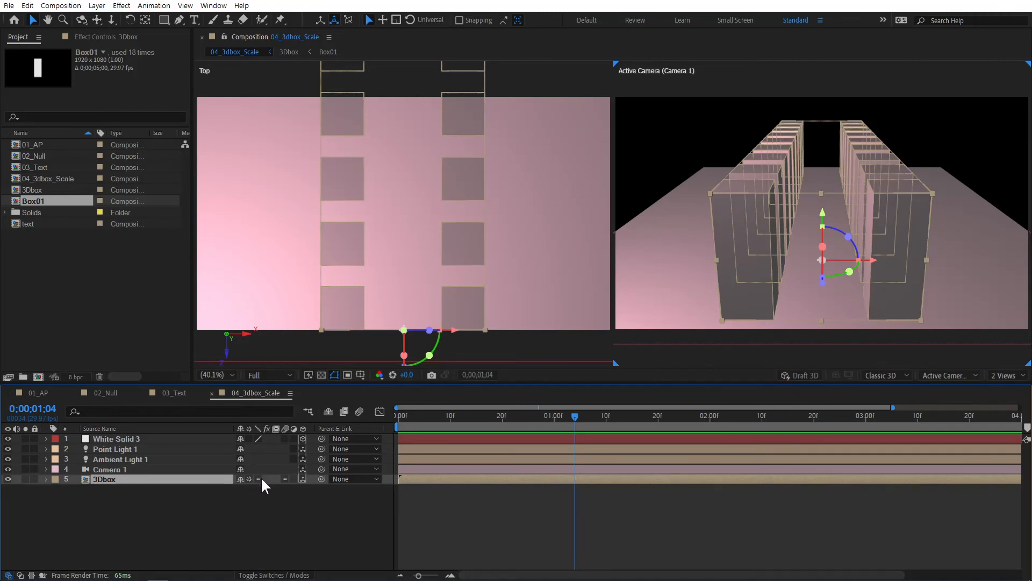
pyautogui.click(122, 469)
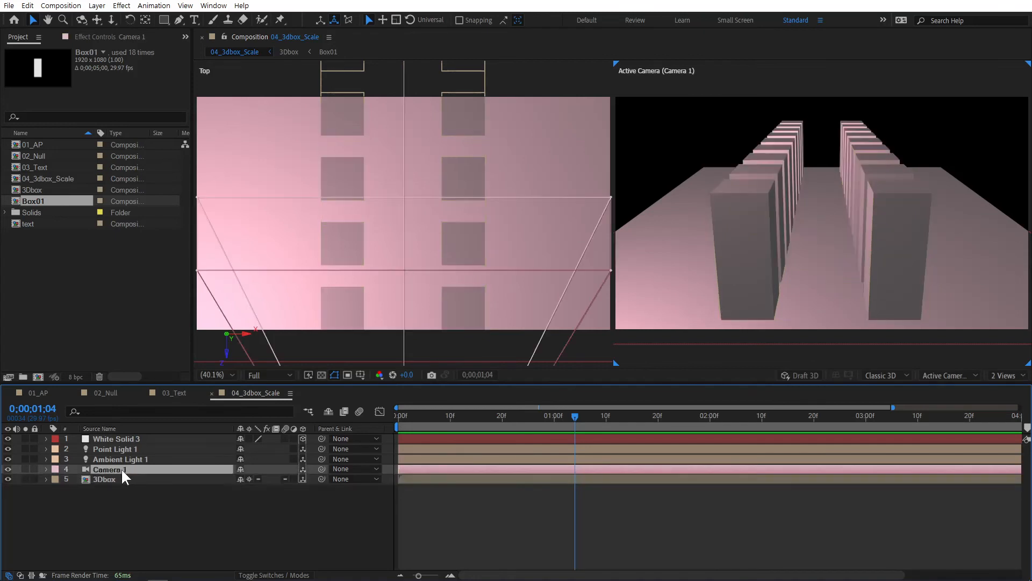
pyautogui.click(134, 459)
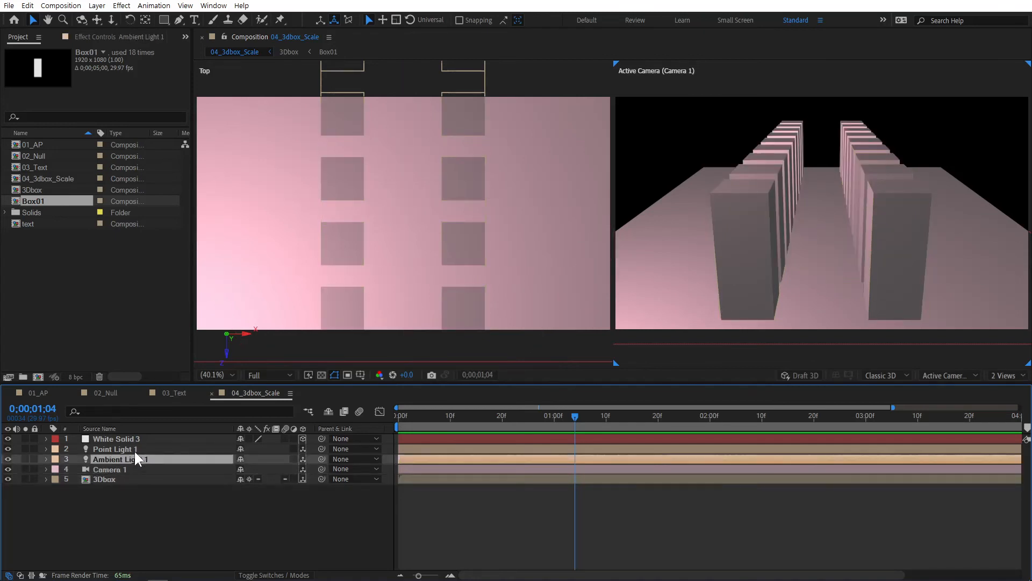
pyautogui.click(135, 448)
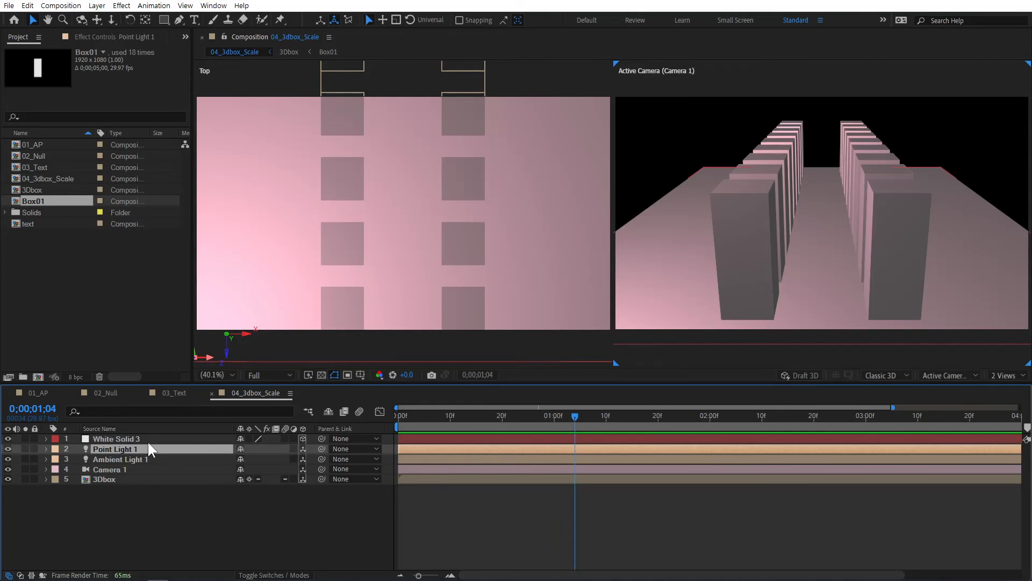
pyautogui.click(139, 460)
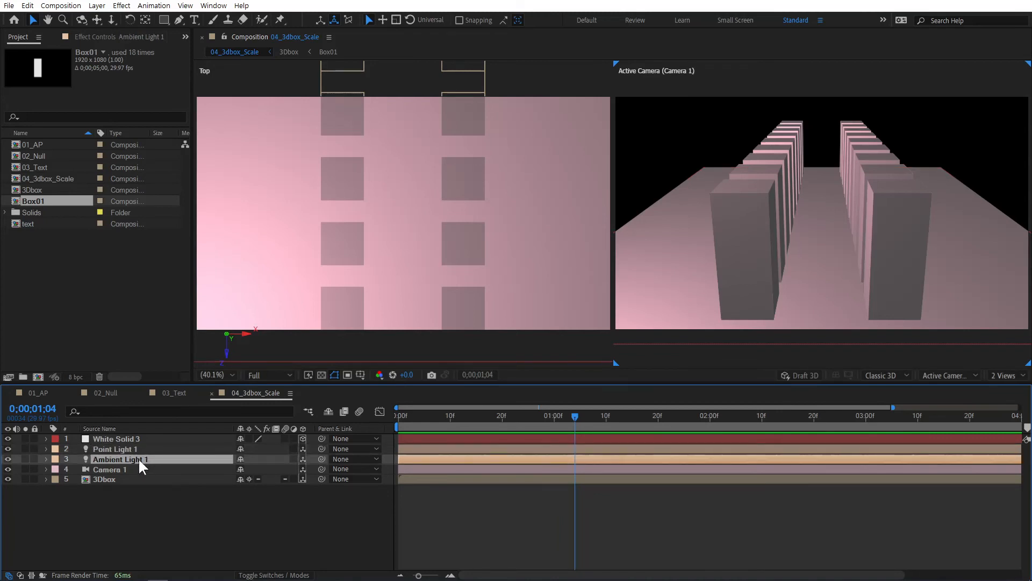
pyautogui.click(134, 439)
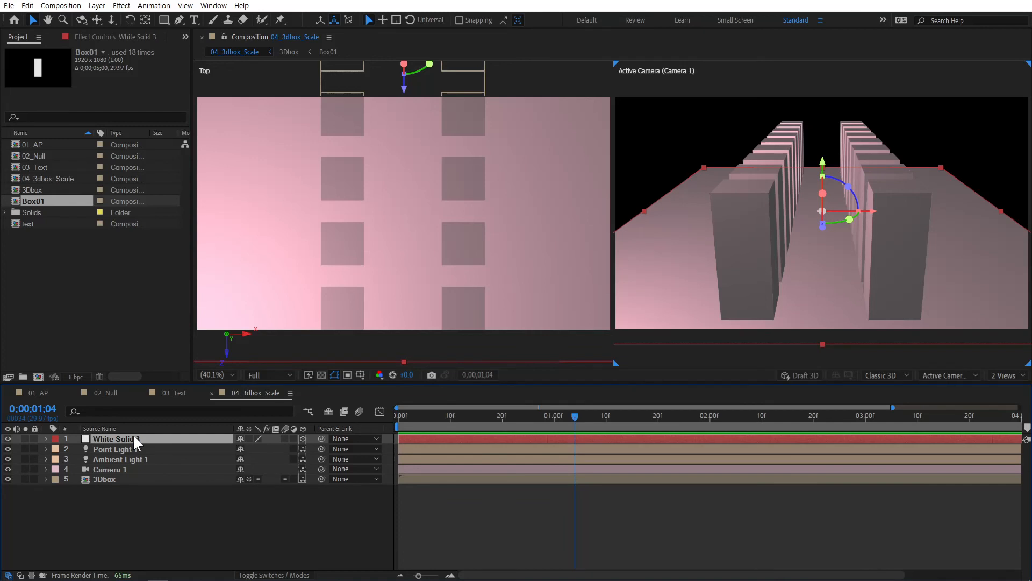
pyautogui.click(125, 501)
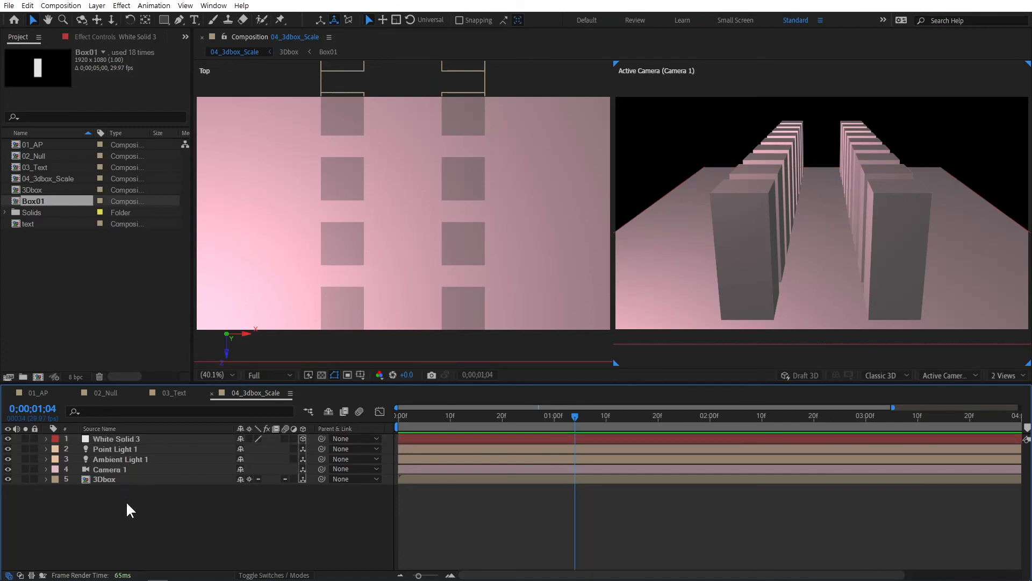
# At the start of the timeline, unlink the 3Dbox layer's Scale proportions and set its Z scale to 1%.
pyautogui.click(108, 479)
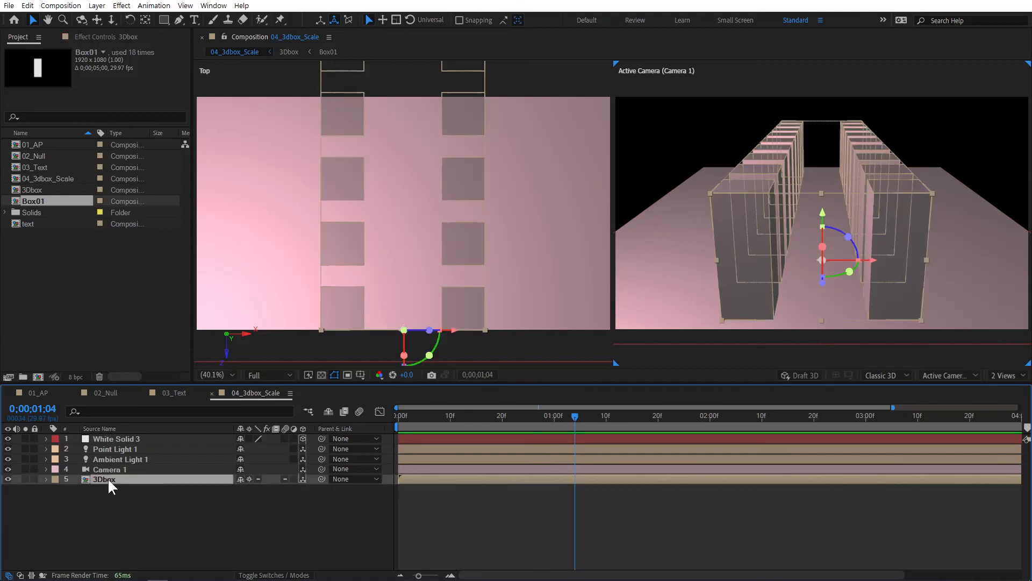
pyautogui.press('s')
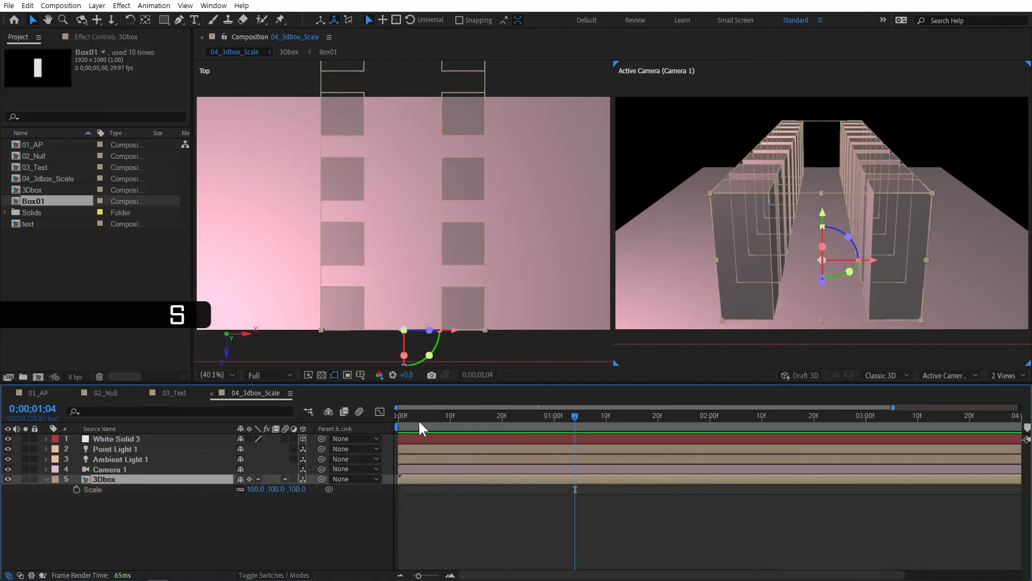
pyautogui.moveTo(420, 428); pyautogui.dragTo(366, 435)
pyautogui.click(297, 489)
pyautogui.write('1')
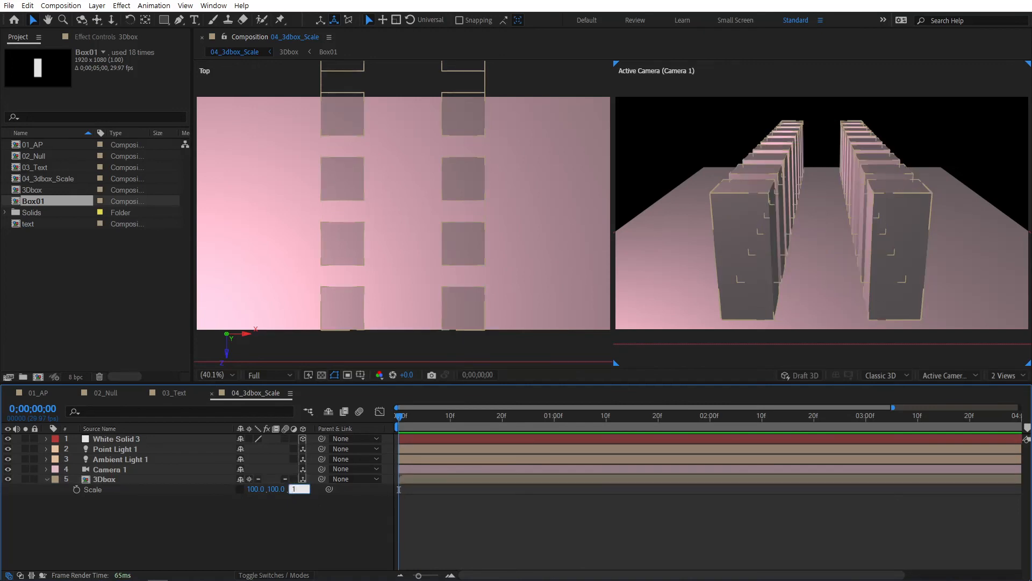
pyautogui.press('Return')
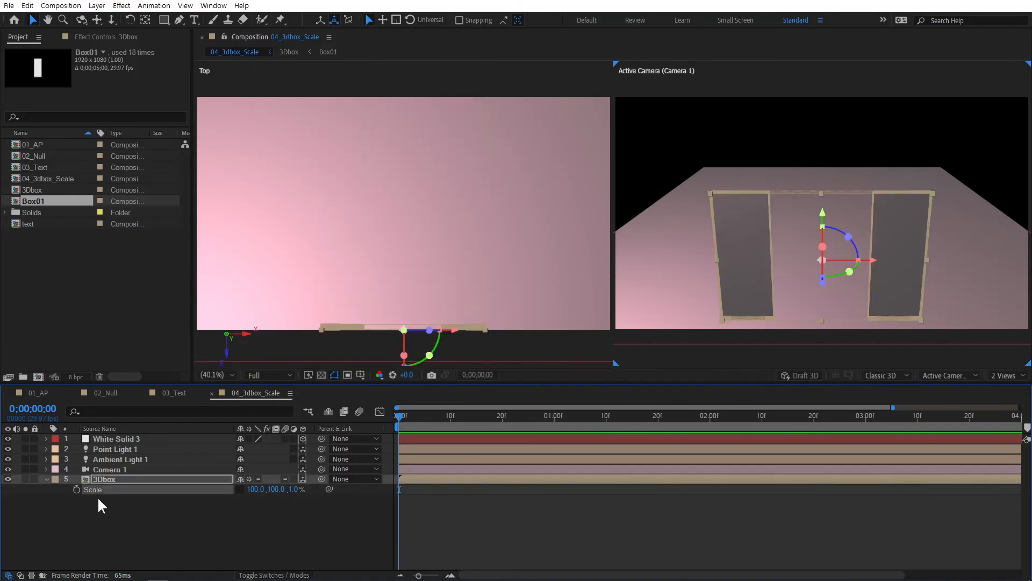
# Enable Scale keyframing on the 3Dbox layer at the first frame and add a keyframe with 100% Z scale at 2 seconds.
pyautogui.click(710, 416)
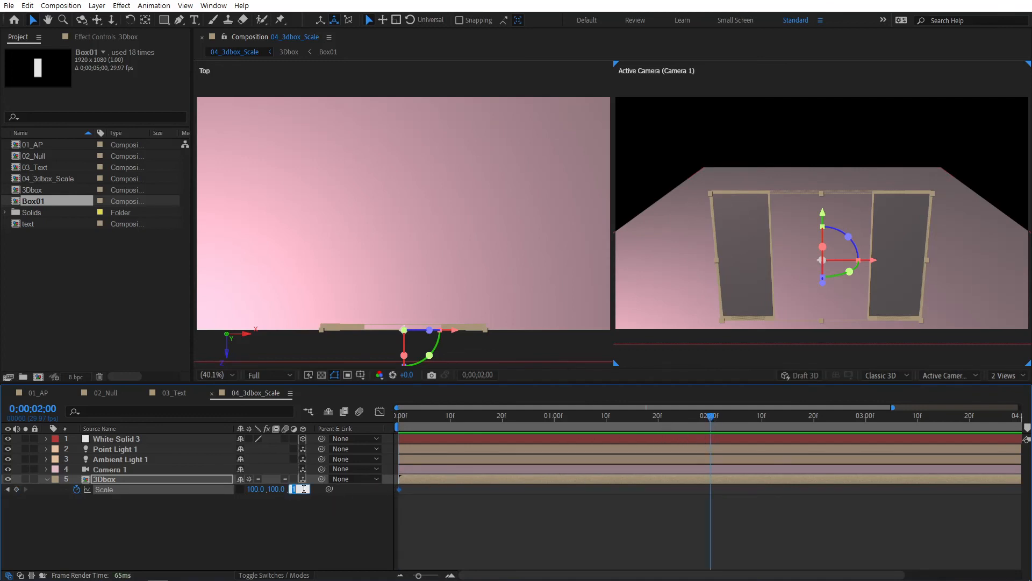
pyautogui.write('100')
pyautogui.press('Return')
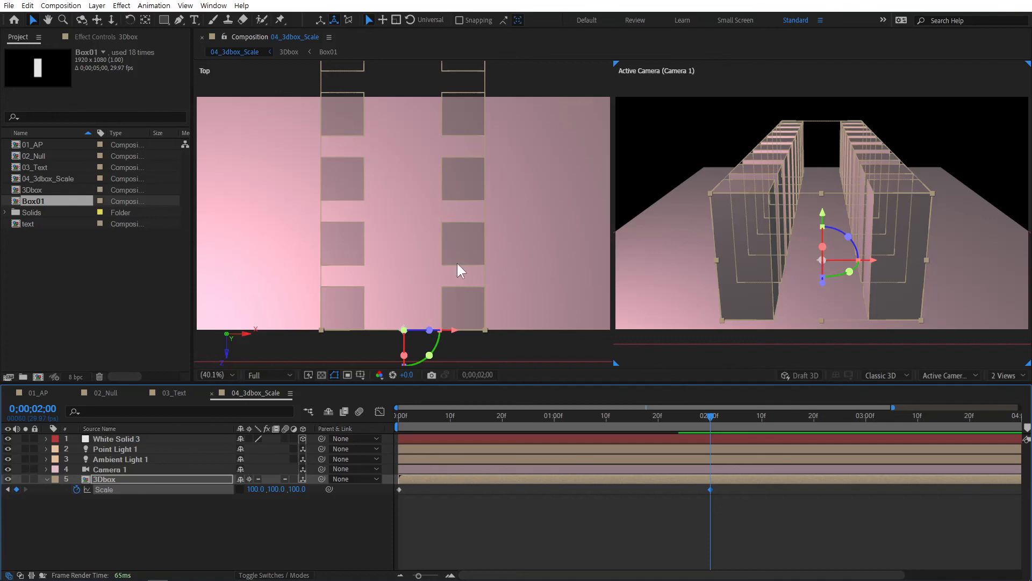
# Preview the 3Dbox scale animation from the start and scrub through it to 0;00;01;12 to check the box depth and spacing.
pyautogui.click(402, 417)
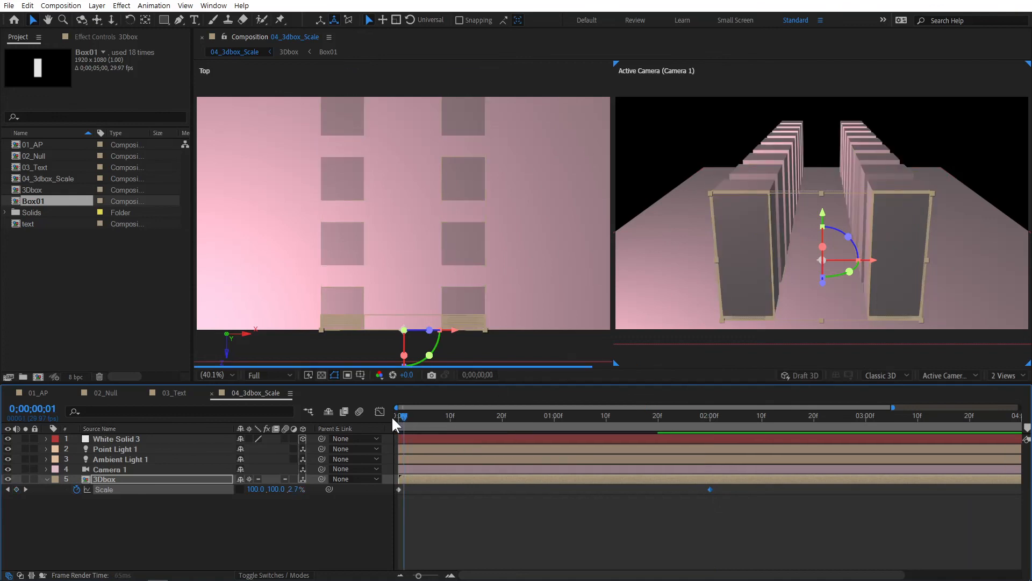
pyautogui.press('space')
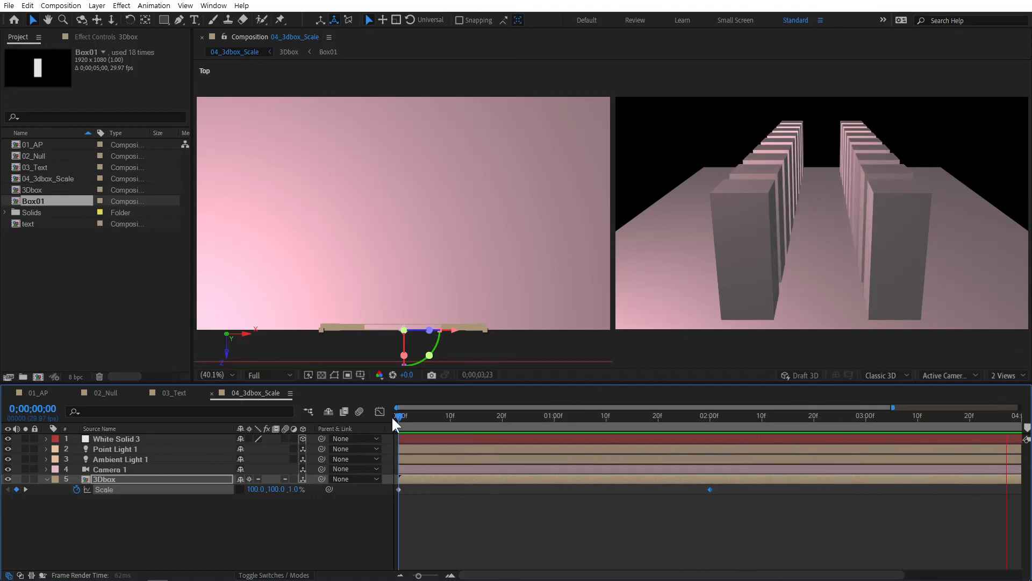
pyautogui.press('space')
pyautogui.moveTo(405, 416); pyautogui.dragTo(619, 429)
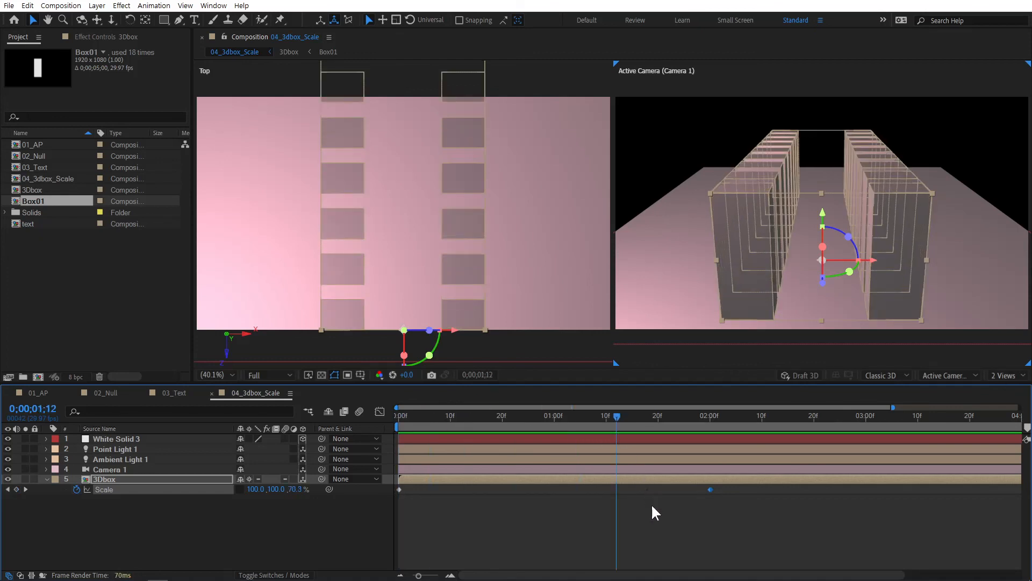